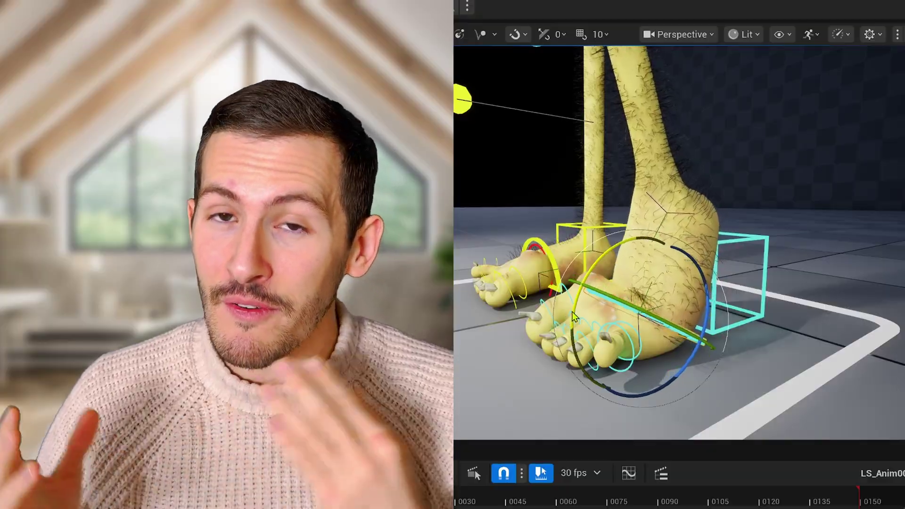
Pose the hairy left foot by moving its IK control and rotating its ball control
click(729, 236)
key(w)
drag(693, 191, 764, 217)
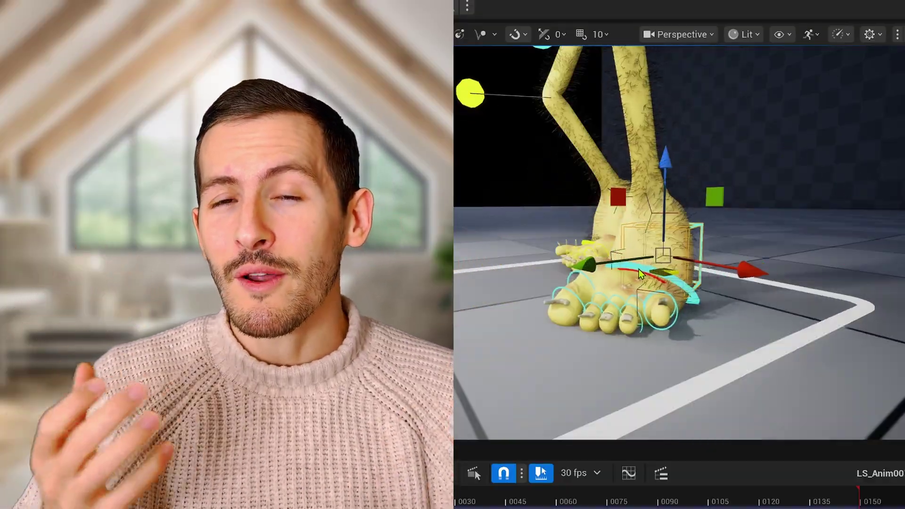
mouse_move(639, 269)
mouse_down()
mouse_move(581, 274)
mouse_move(563, 293)
mouse_move(774, 308)
mouse_move(795, 282)
mouse_move(745, 257)
mouse_move(641, 287)
mouse_up()
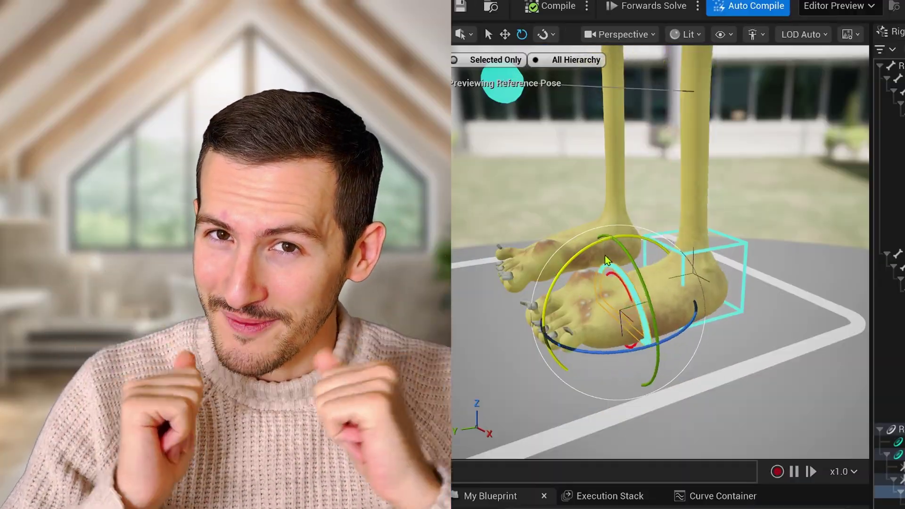
mouse_move(607, 261)
mouse_down()
mouse_move(613, 236)
mouse_move(608, 264)
mouse_up()
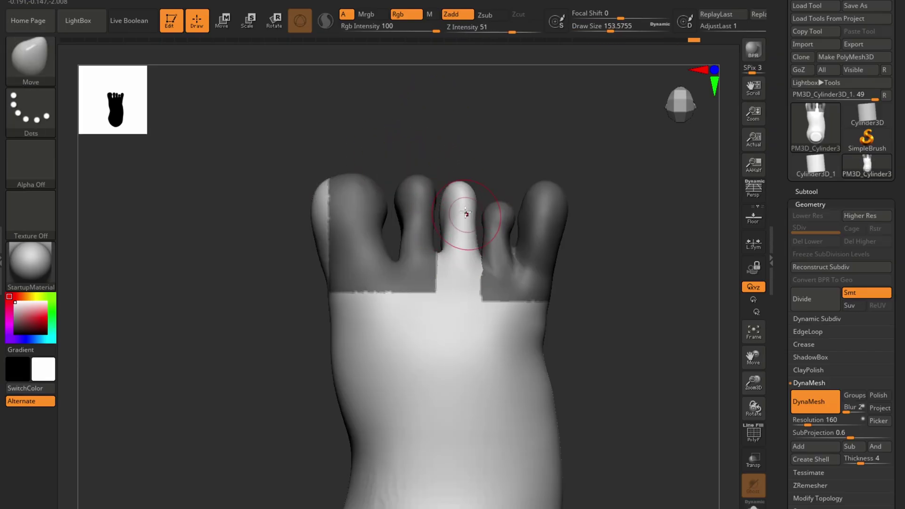
Switch to ZBrush and reshape the unmasked middle toe of the foot sculpt with the Move brush
mouse_move(465, 212)
mouse_down()
mouse_move(449, 242)
mouse_move(459, 261)
mouse_move(453, 97)
mouse_move(442, 103)
mouse_up()
ctrl+drag(437, 97, 443, 103)
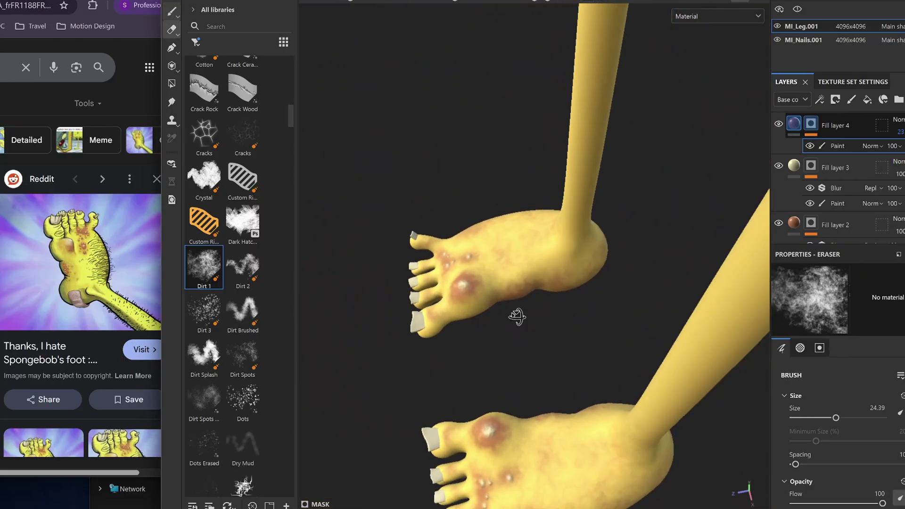
alt+drag(517, 317, 431, 273)
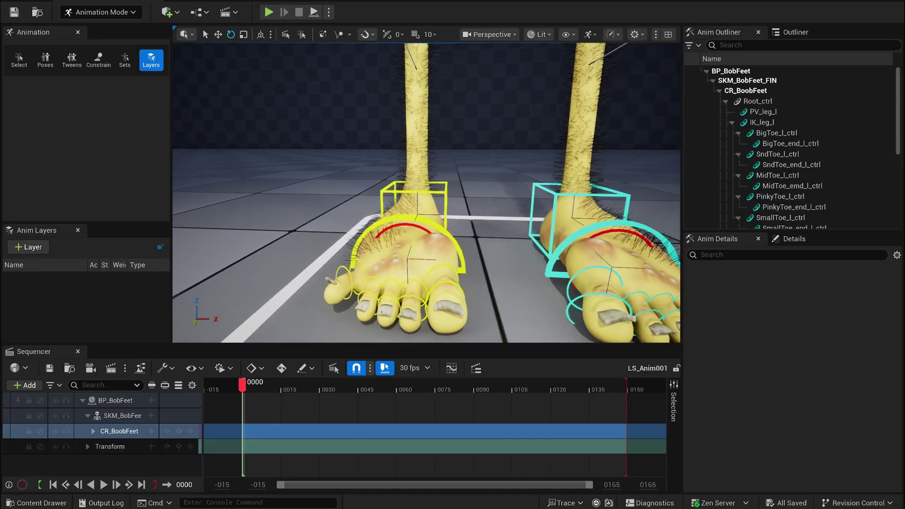
key(d)
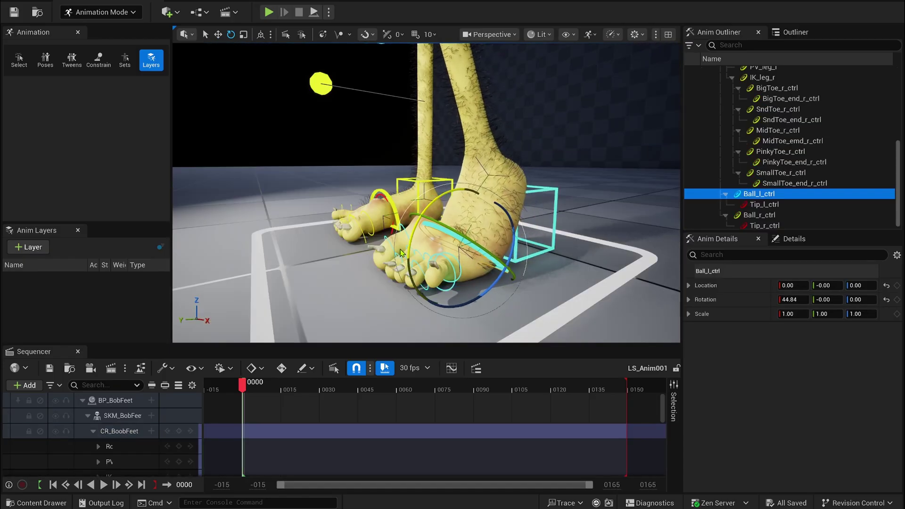
Move the right leg's IK control forward and rotate the ball controls of both feet to pose the heels
alt+drag(500, 148, 574, 174)
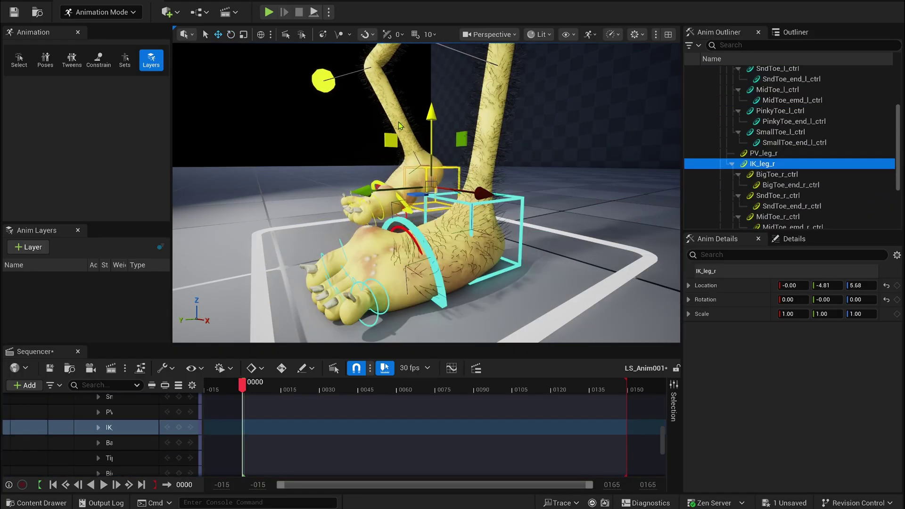
drag(379, 145, 302, 157)
click(271, 201)
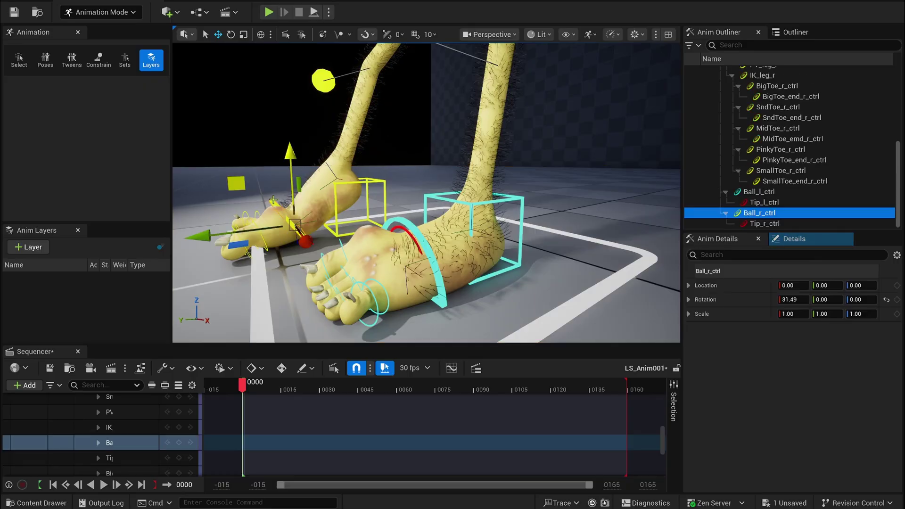
key(e)
drag(283, 171, 272, 186)
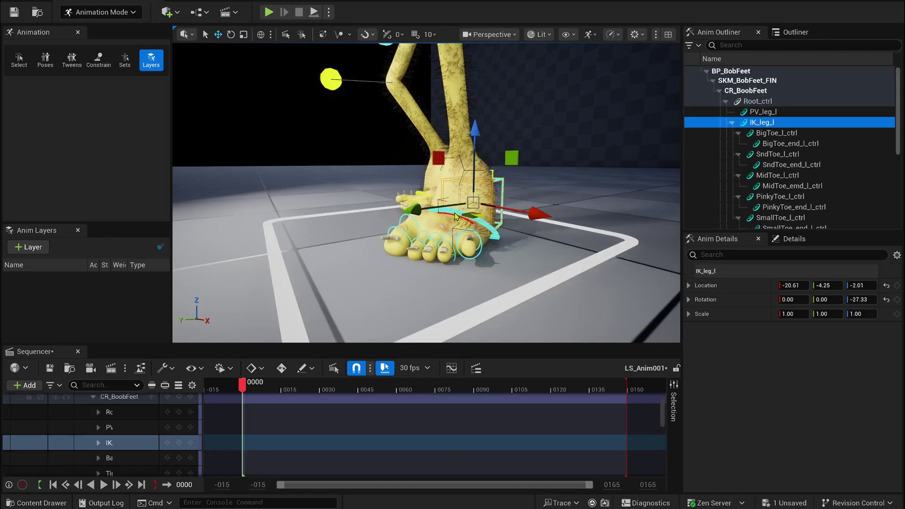
mouse_move(471, 221)
mouse_down()
mouse_move(411, 237)
mouse_move(556, 235)
mouse_move(576, 220)
mouse_move(465, 210)
mouse_up()
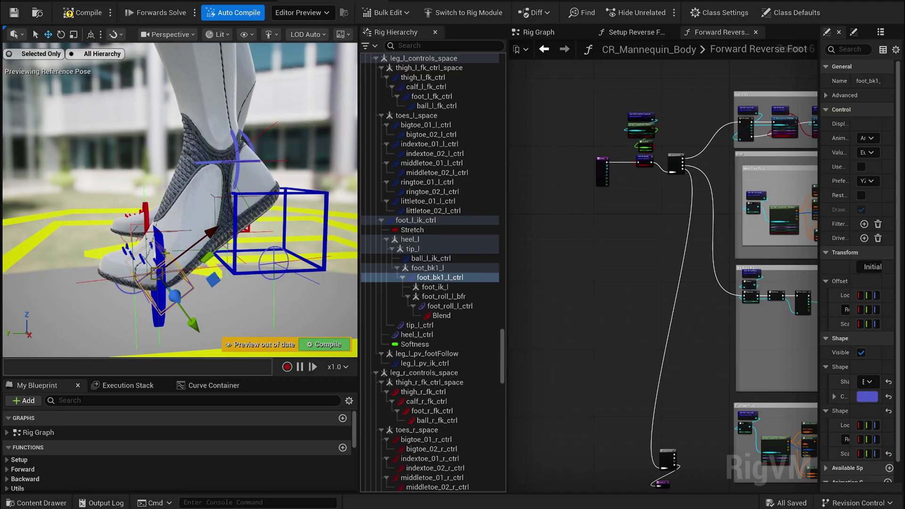
Rotate ball_l_ik_ctrl on the CR_Mannequin_Body rig and move foot_l_ik_ctrl slightly upward
click(164, 253)
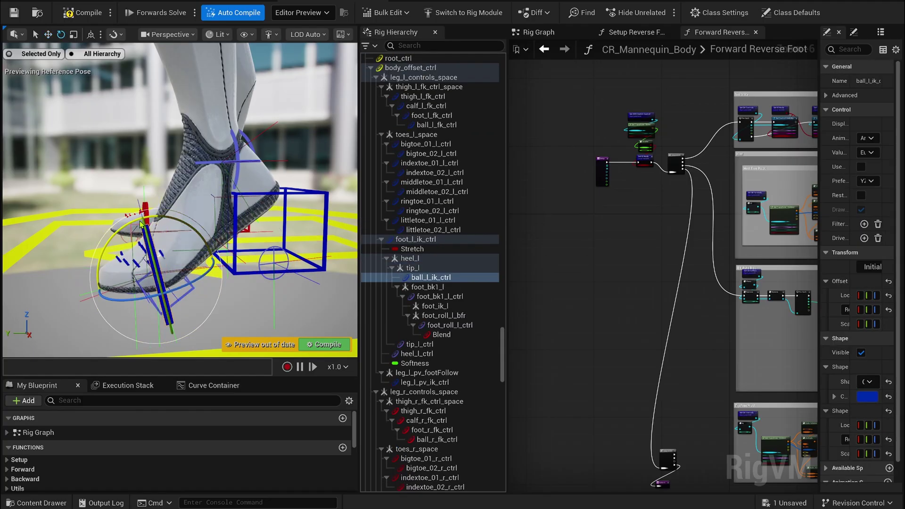
click(280, 193)
key(w)
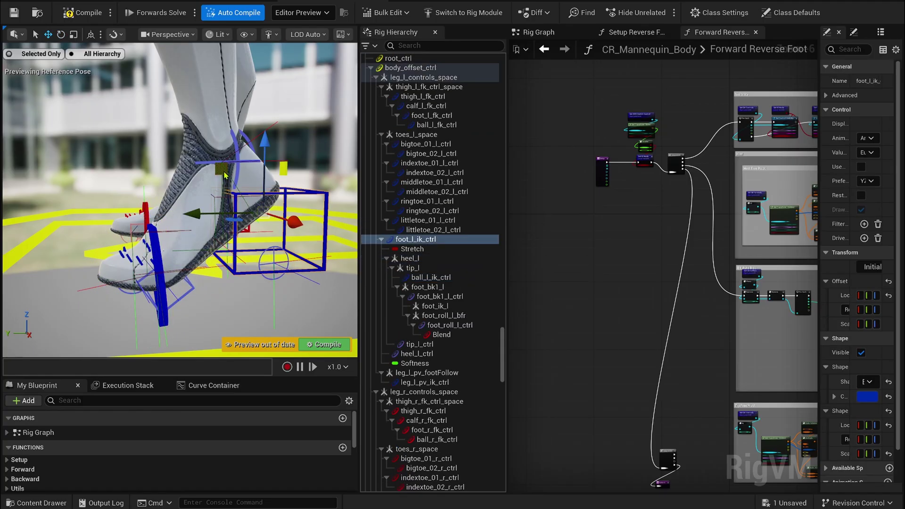
drag(225, 174, 235, 150)
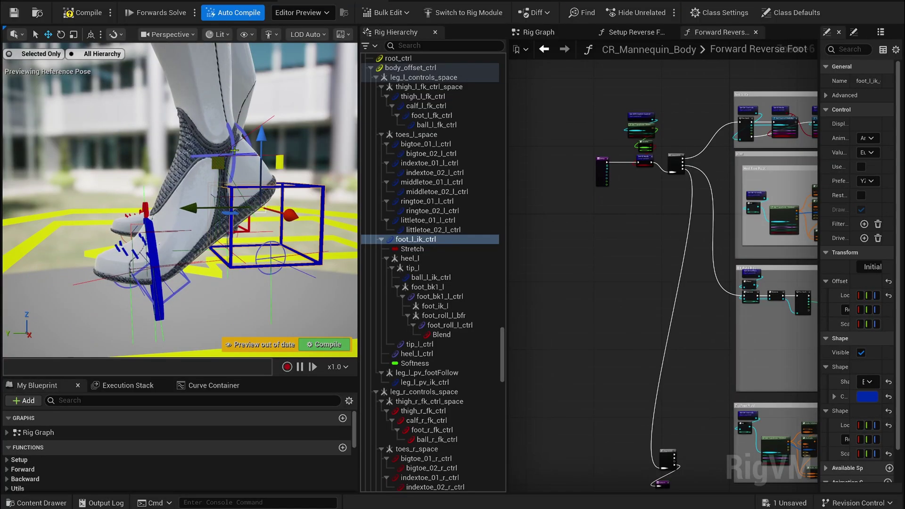
Rotate the mannequin's foot_roll_l_ctrl and heel_l_ctrl to test the left foot's reverse roll
click(208, 137)
drag(185, 119, 231, 111)
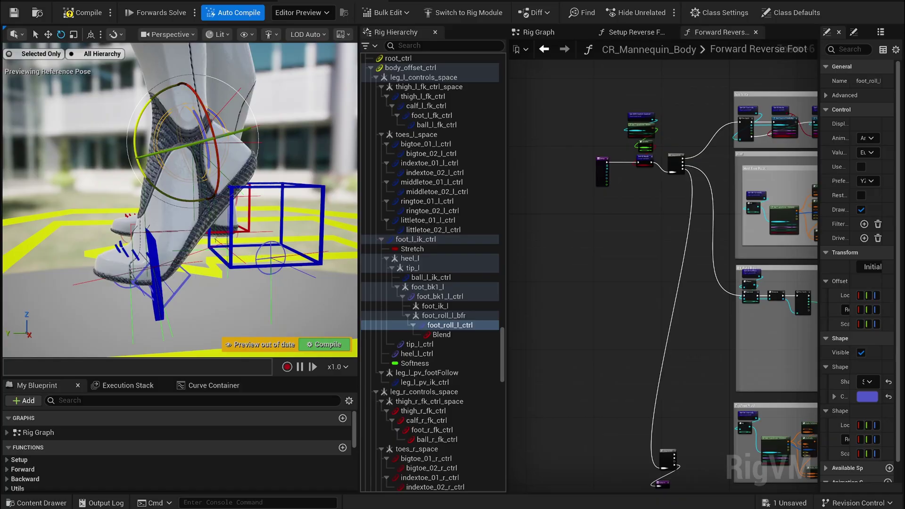
click(266, 212)
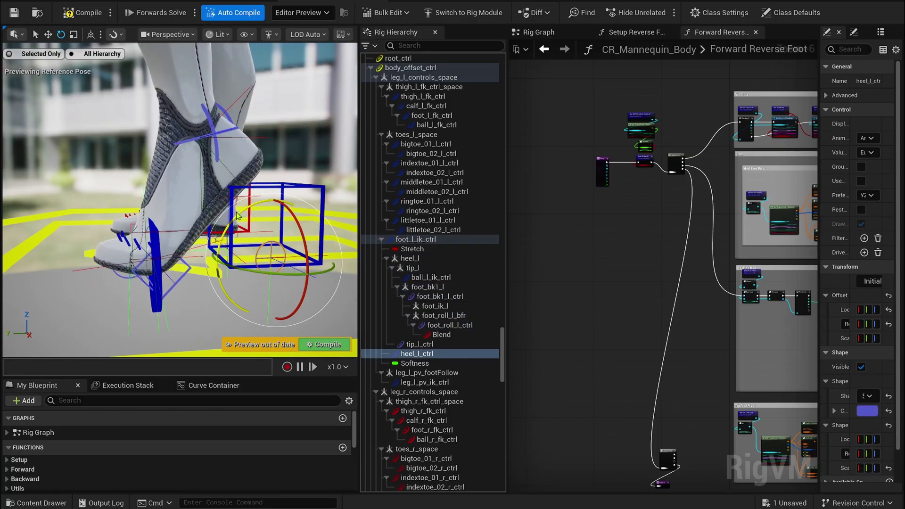
drag(222, 218, 261, 213)
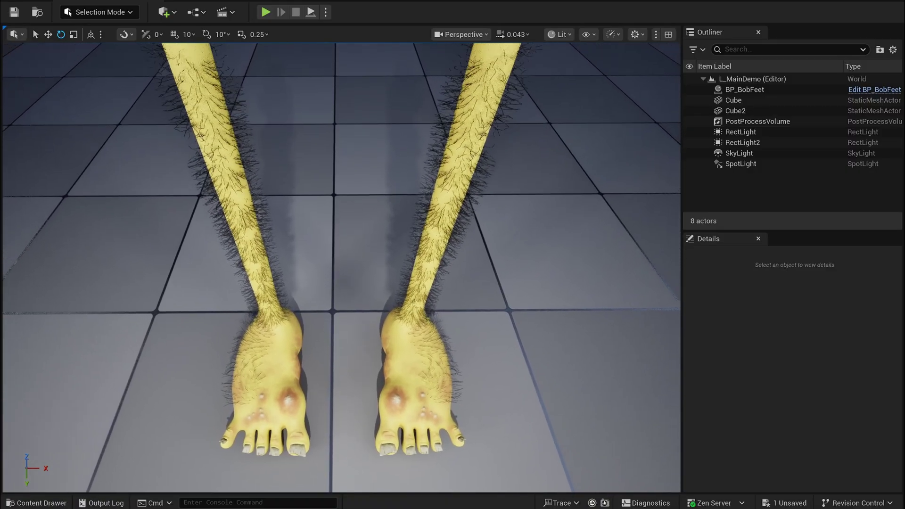
right_drag(341, 267, 342, 283)
right_drag(341, 268, 268, 268)
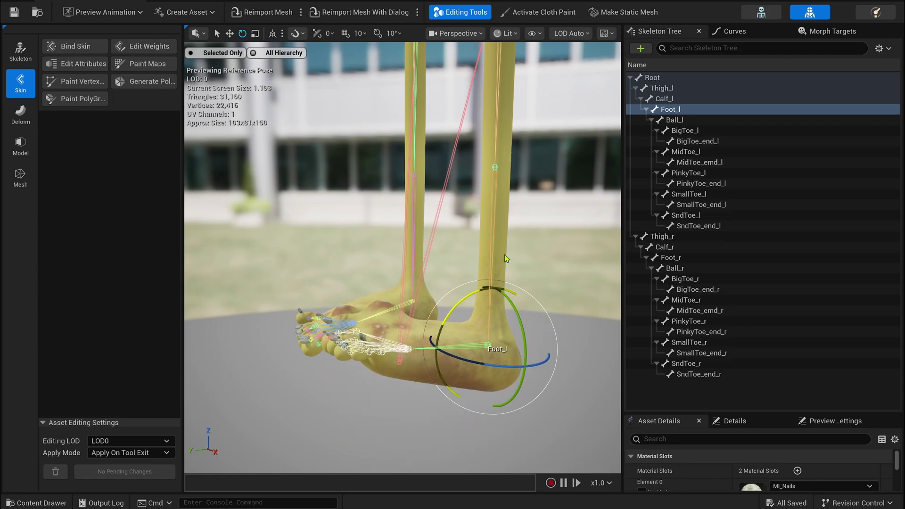
Try rotating the Foot_l, Calf_l and Ball_l bones of the skeletal mesh, undoing the foot and calf rotations
drag(504, 259, 561, 207)
key(ctrl+z)
click(670, 99)
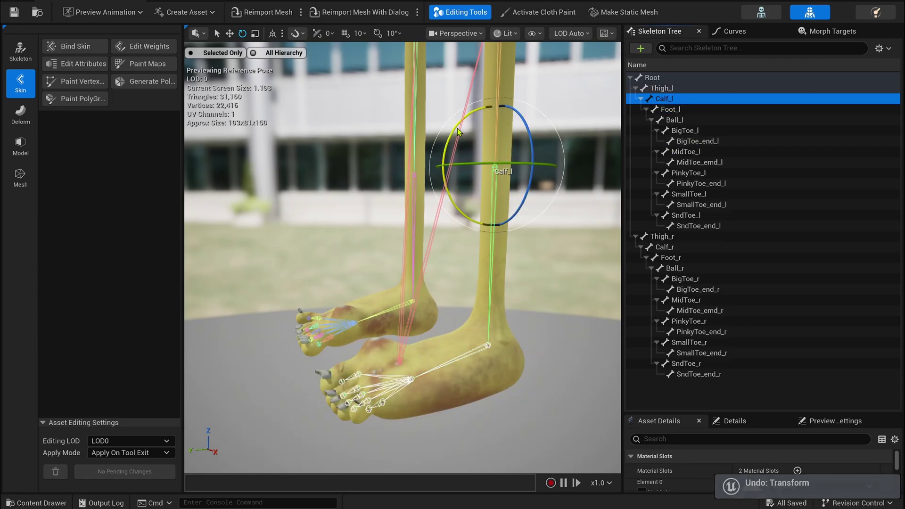
drag(457, 132, 533, 123)
key(ctrl+z)
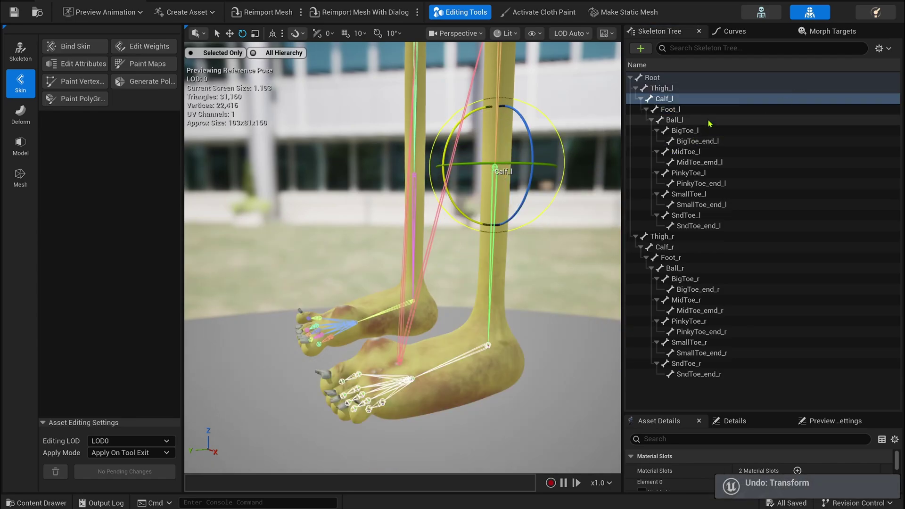
click(710, 123)
drag(378, 341, 400, 329)
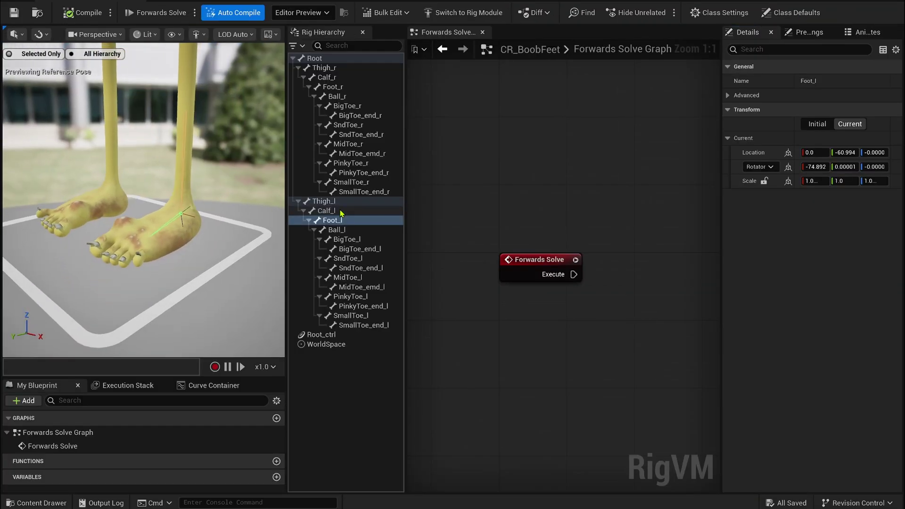
Create new controls from the Calf_l and Foot_l bones in the CR_BoobFeet rig hierarchy
click(326, 211)
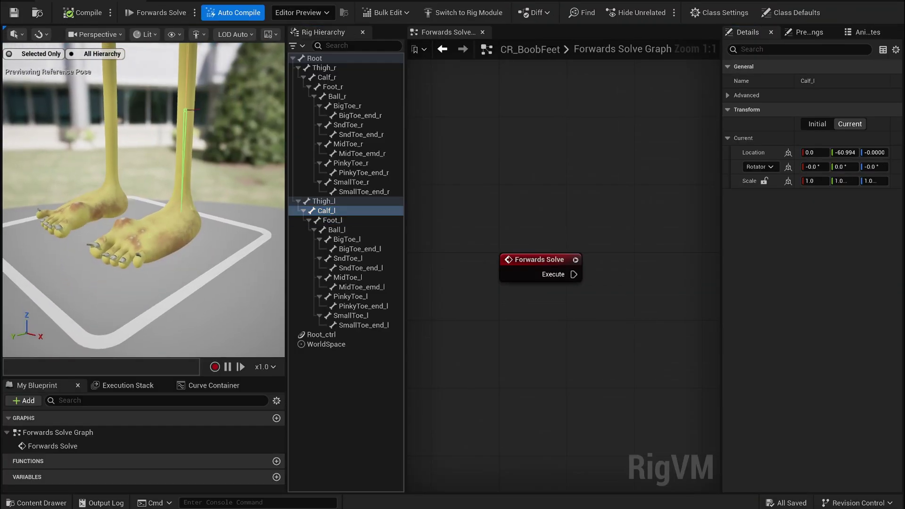
right_click(325, 210)
click(526, 206)
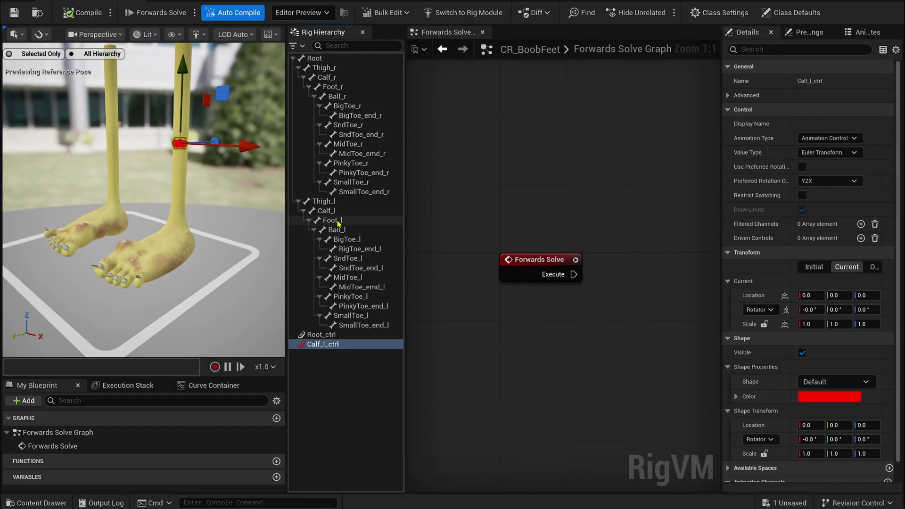
click(339, 220)
right_click(339, 221)
mouse_move(377, 185)
click(542, 205)
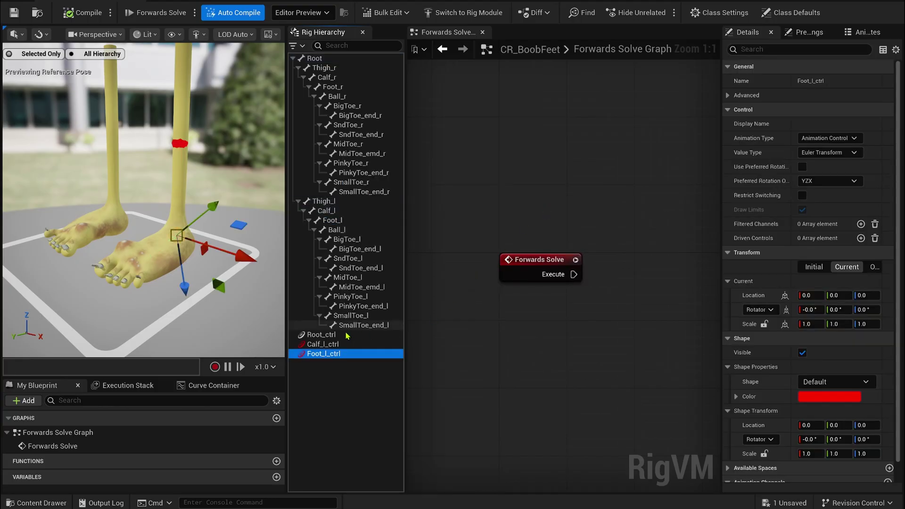
Rename the calf control as PV_Leg_l and the foot control as IK_leg_l
click(347, 343)
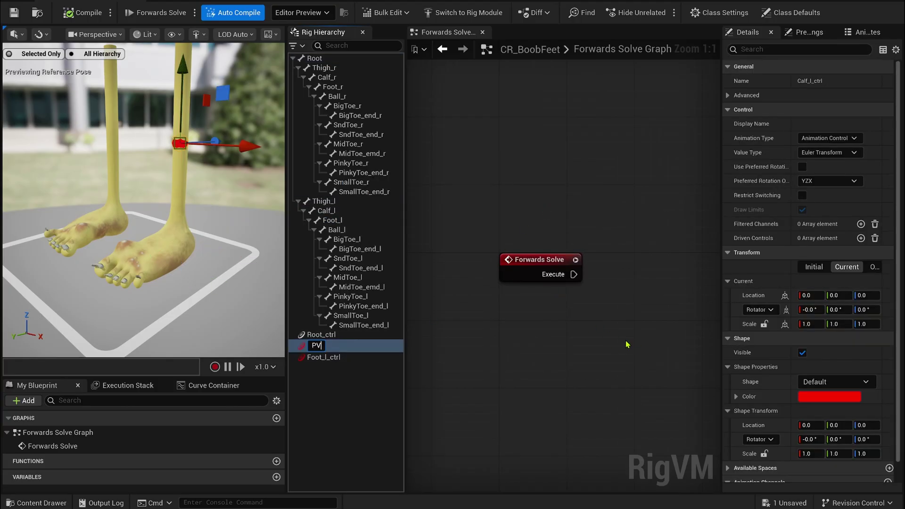
key(Return)
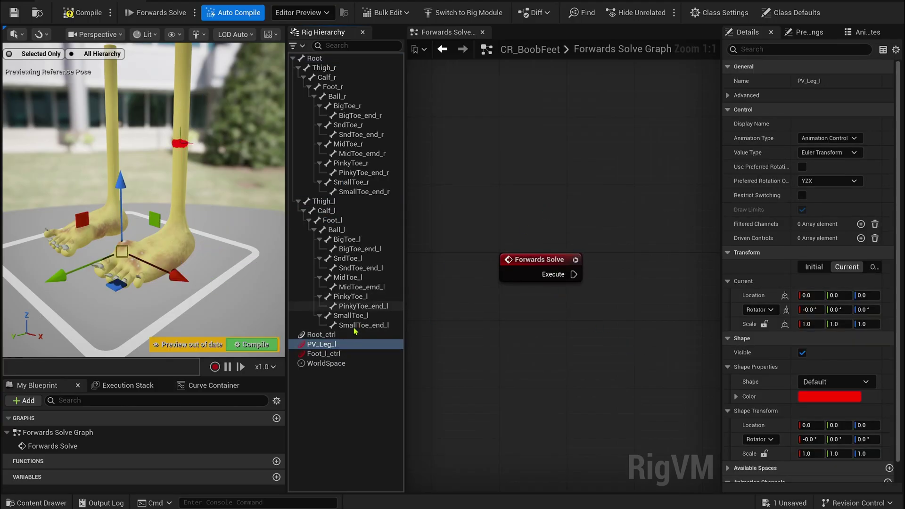
click(324, 354)
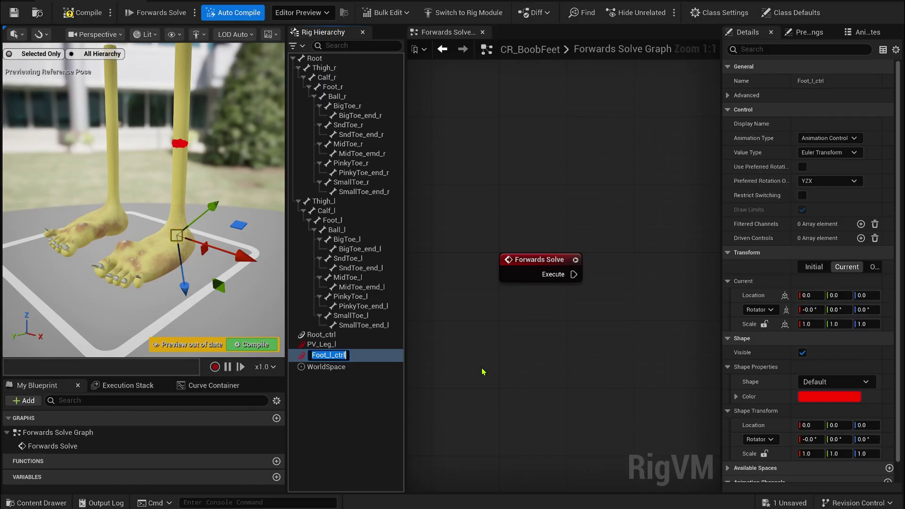
key(Return)
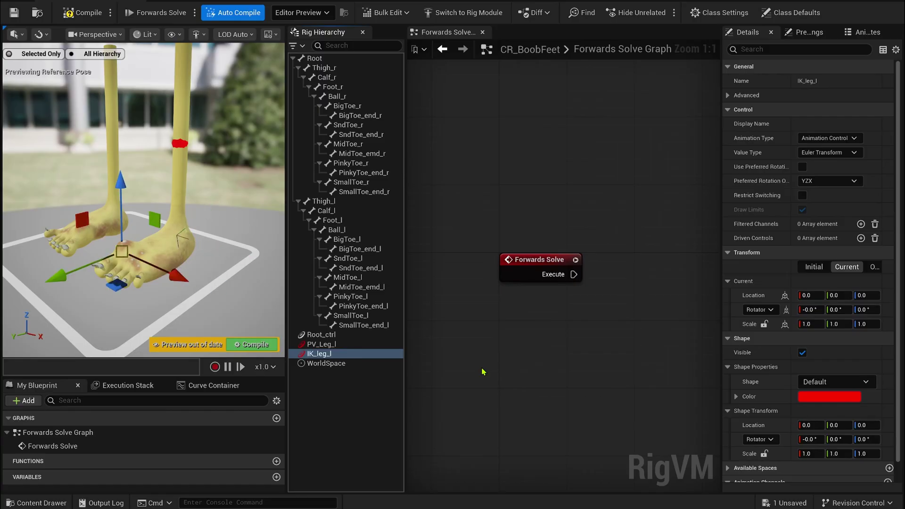
Change the pole vector control's name to PV_leg_l and compile the control rig
click(368, 347)
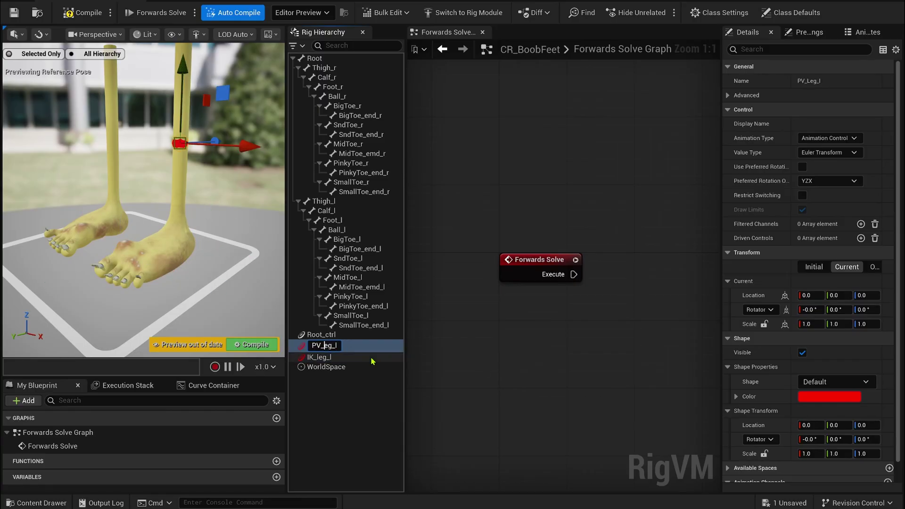
key(Return)
click(348, 345)
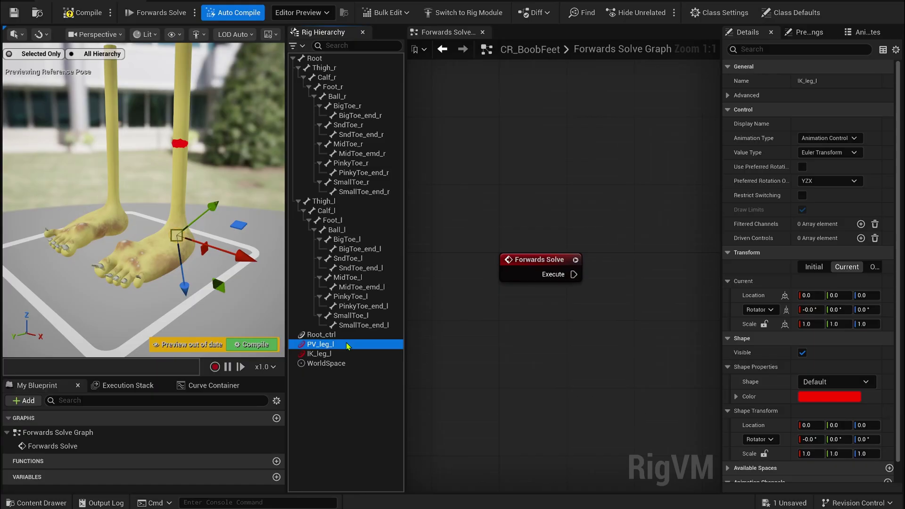
click(65, 16)
Show the offset transform of PV_leg_l and move the control out in front of the left leg
drag(721, 195, 662, 194)
click(778, 267)
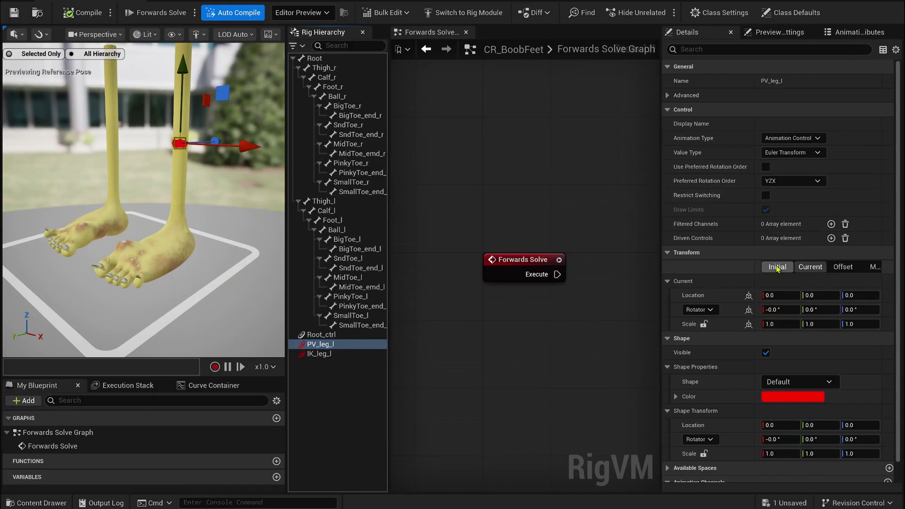
click(836, 264)
alt+drag(206, 163, 203, 160)
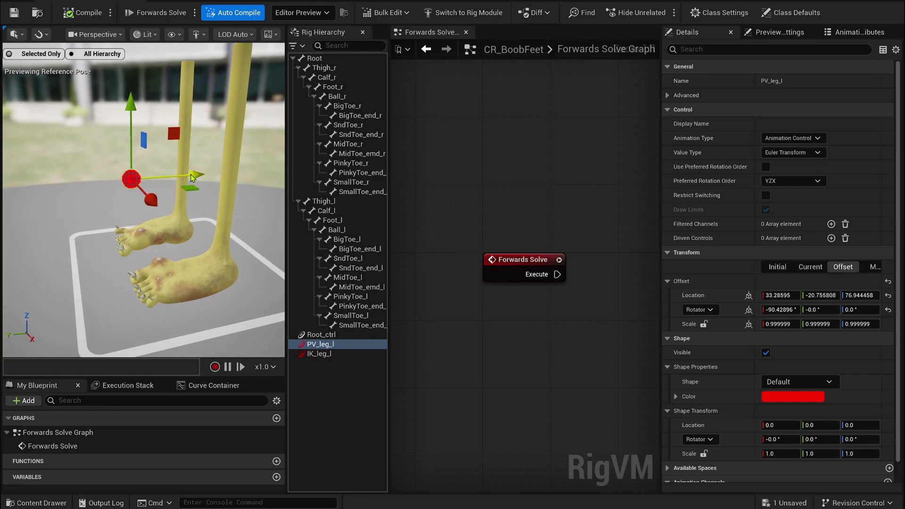
Apply Zero Offset to the PV_leg_l control and save the control rig
right_click(327, 344)
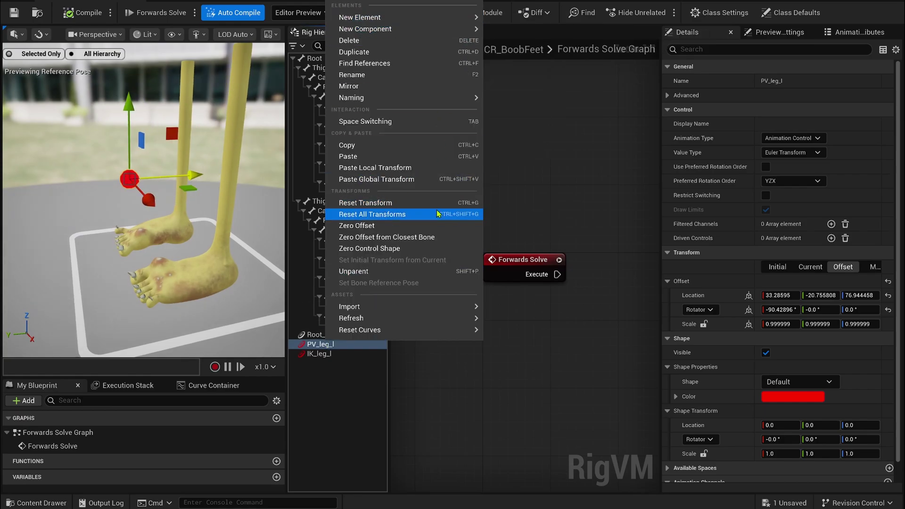
click(347, 226)
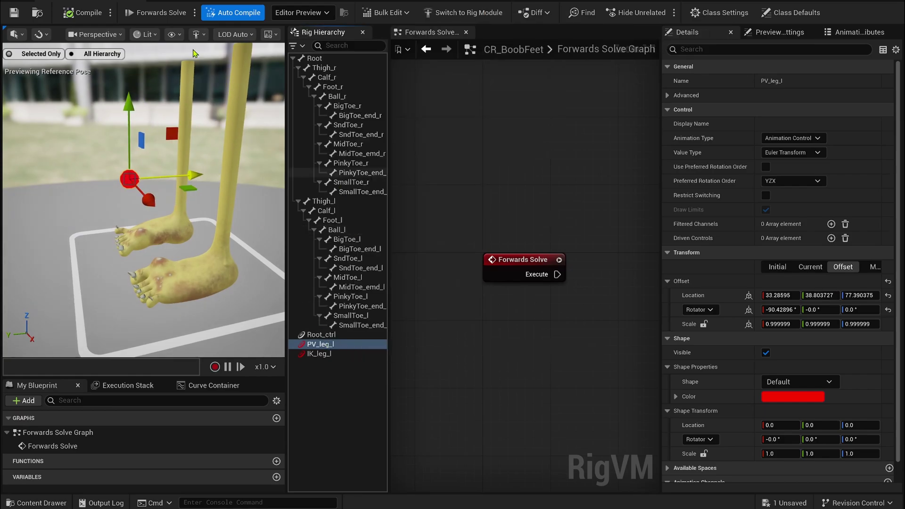
click(14, 13)
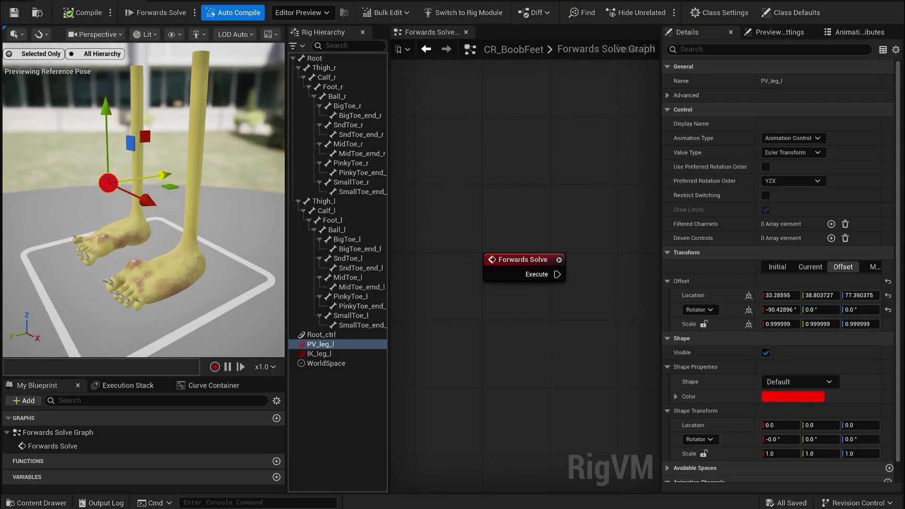
Set the shape of the IK_leg_l control to RoundedSquare_Thick
click(321, 354)
click(822, 382)
text(squre)
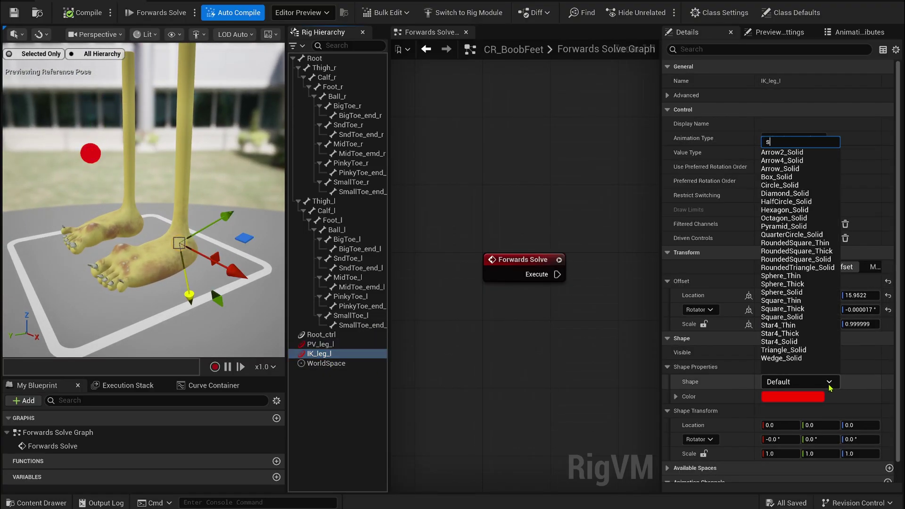
click(812, 161)
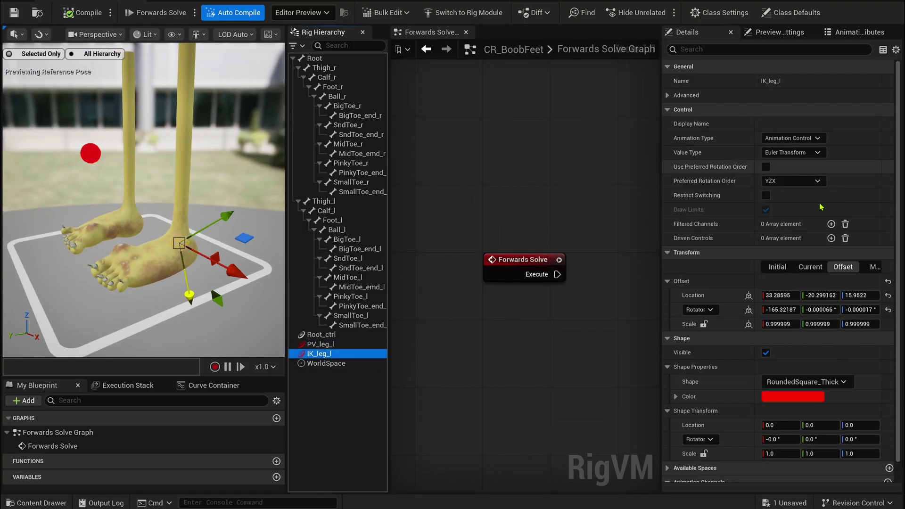
Change the IK_leg_l shape to Box_Thick, scale the shape to 2.623 and reset the control's offset rotation
click(795, 382)
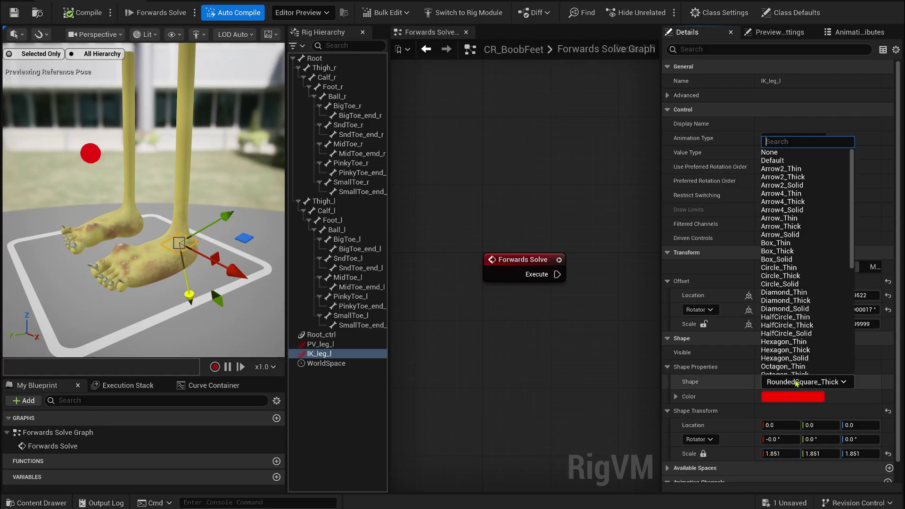
text(bio)
click(793, 160)
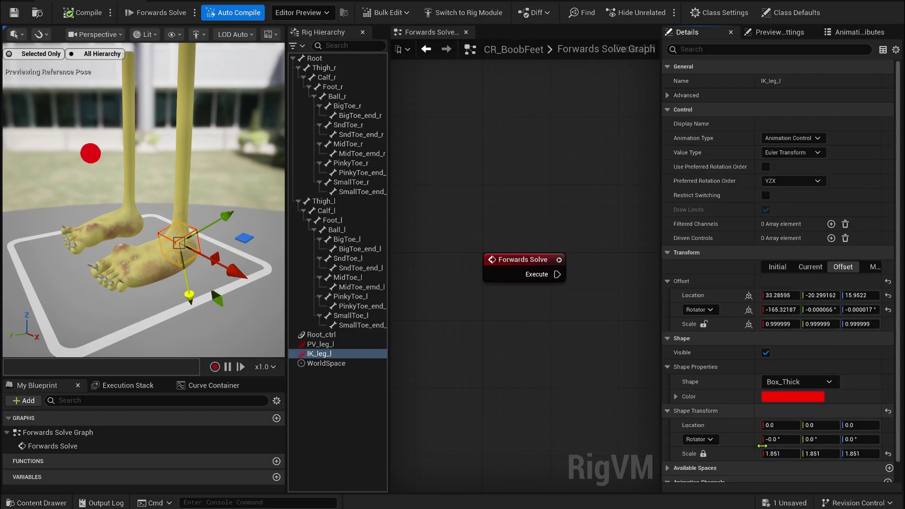
drag(781, 454, 797, 454)
click(888, 310)
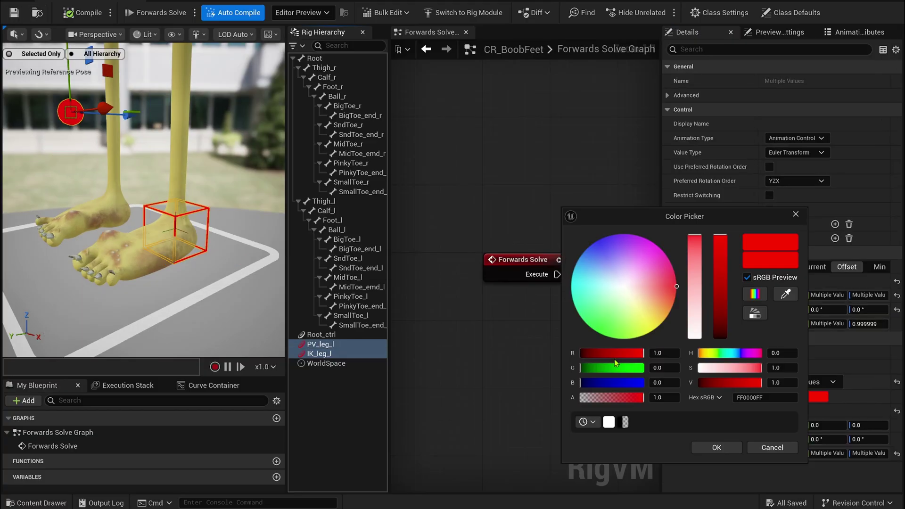
Color PV_leg_l and IK_leg_l cyan (R 0, G 1, B 1) and parent both controls under Root_ctrl
drag(613, 368, 492, 358)
drag(582, 382, 690, 384)
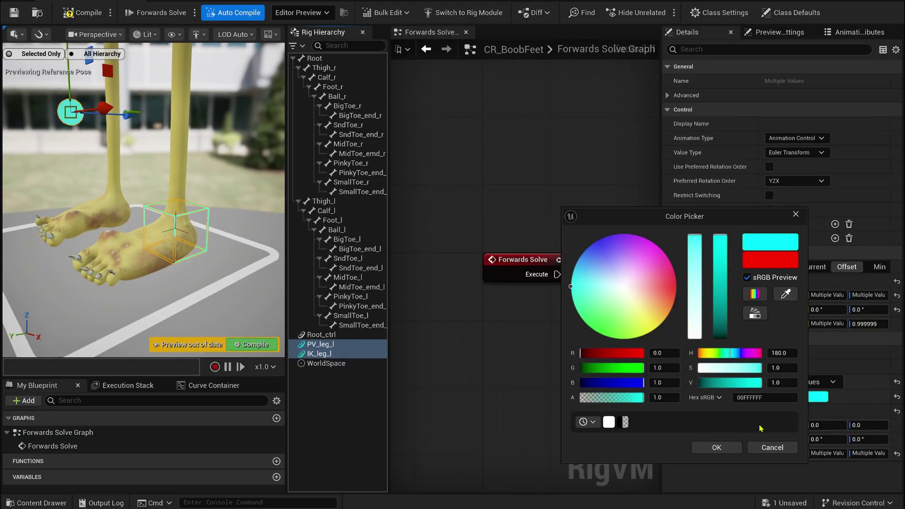
click(717, 447)
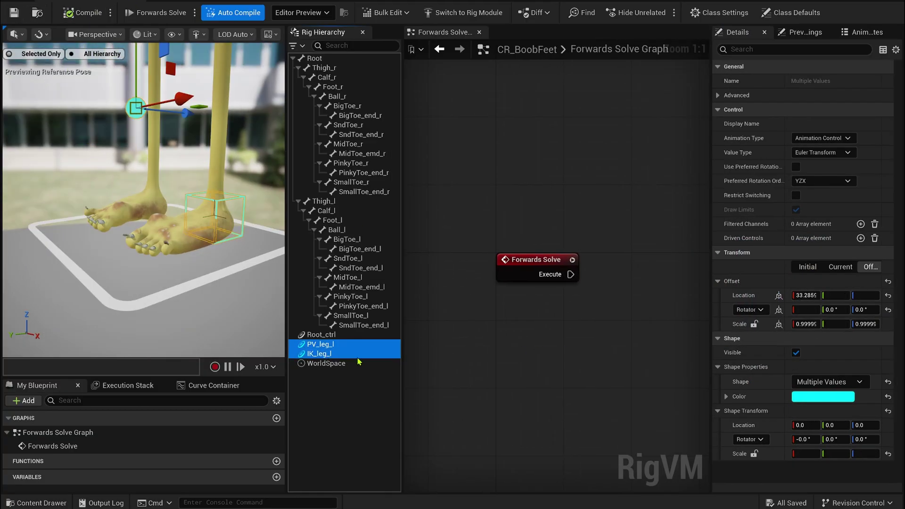
drag(330, 354, 323, 336)
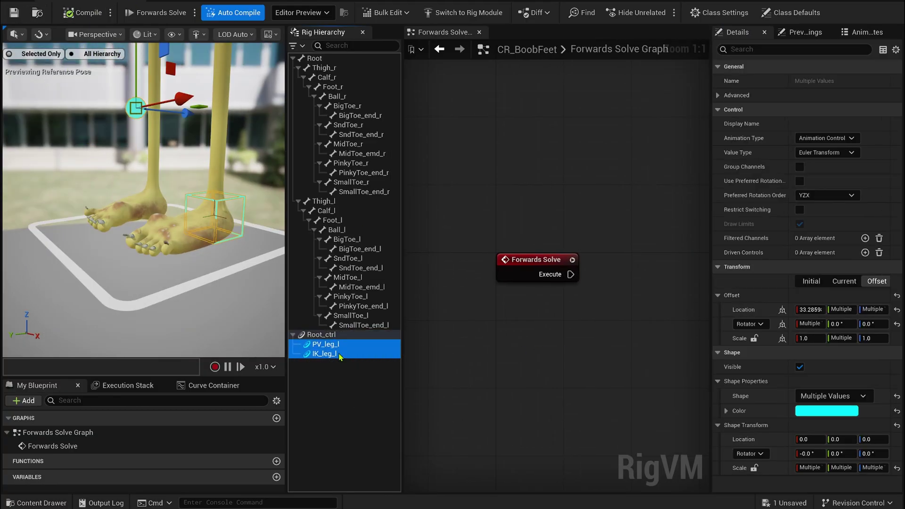
Add a null named IK_effector_Null under IK_leg_l and save the control rig
click(338, 355)
right_click(328, 354)
mouse_move(450, 27)
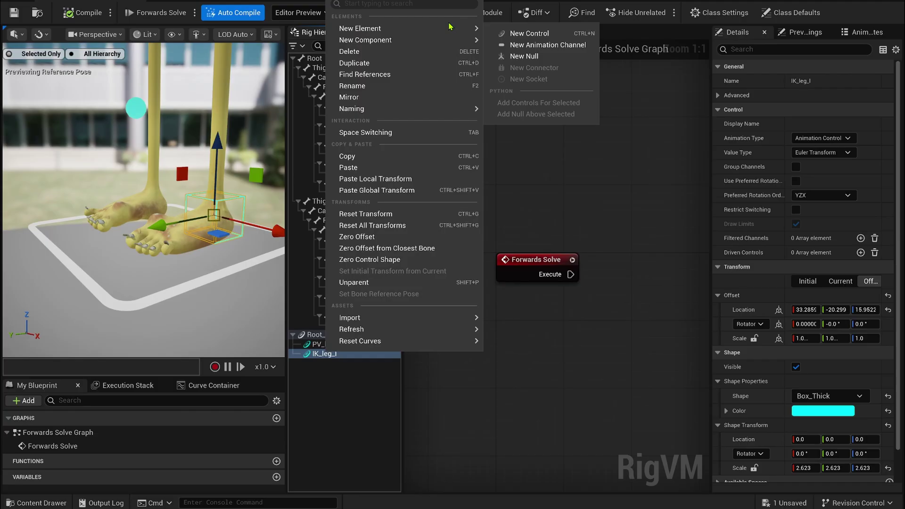
click(529, 57)
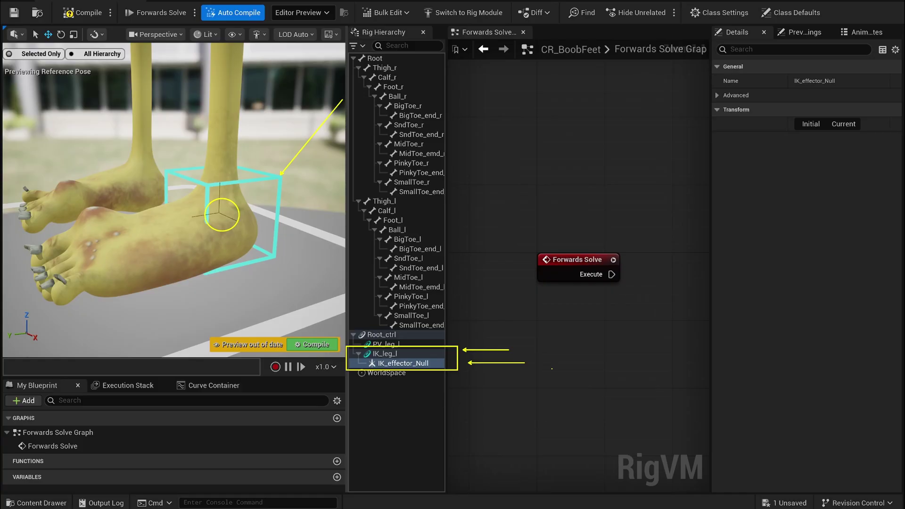
key(ctrl+s)
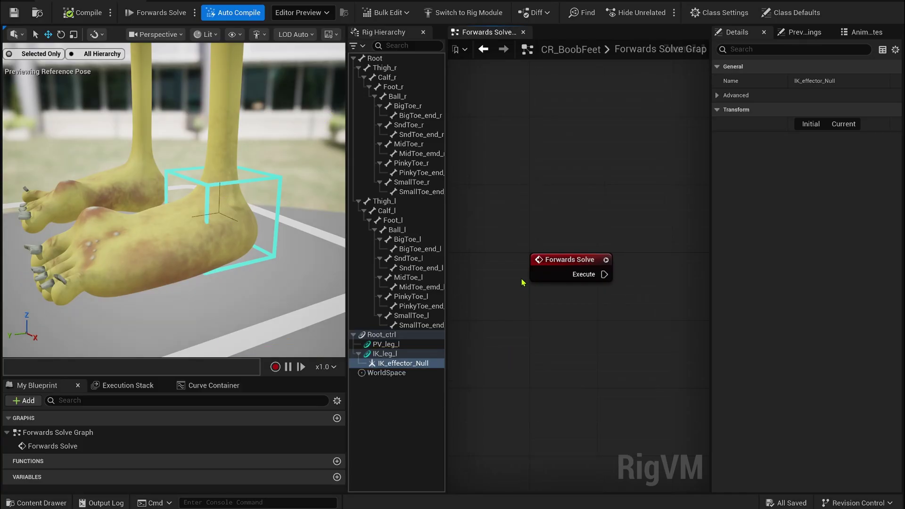
Create a null from the Ball_l bone and unparent it from the bone hierarchy
click(399, 230)
right_click(398, 230)
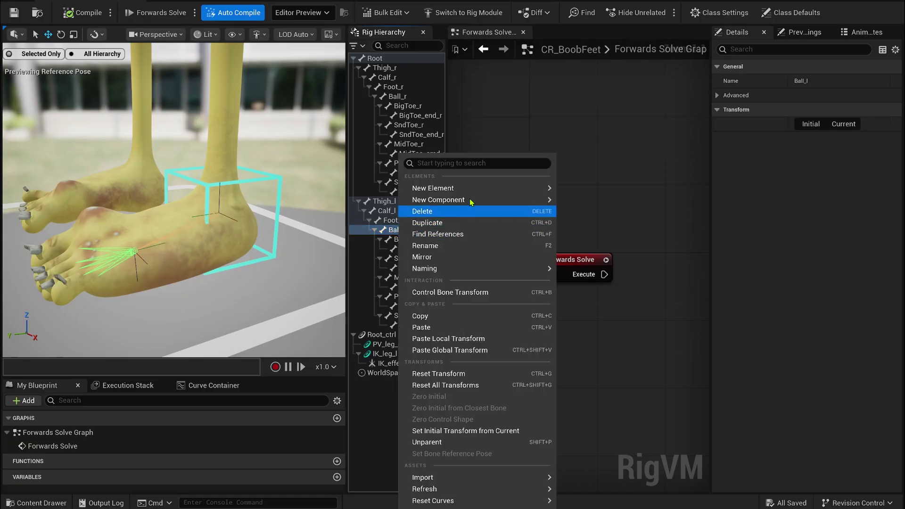
mouse_move(467, 188)
click(592, 215)
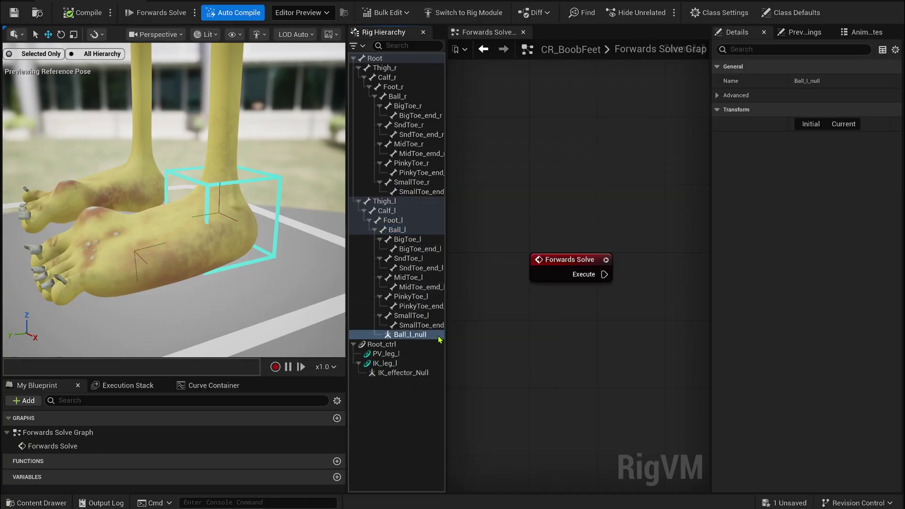
key(shift+p)
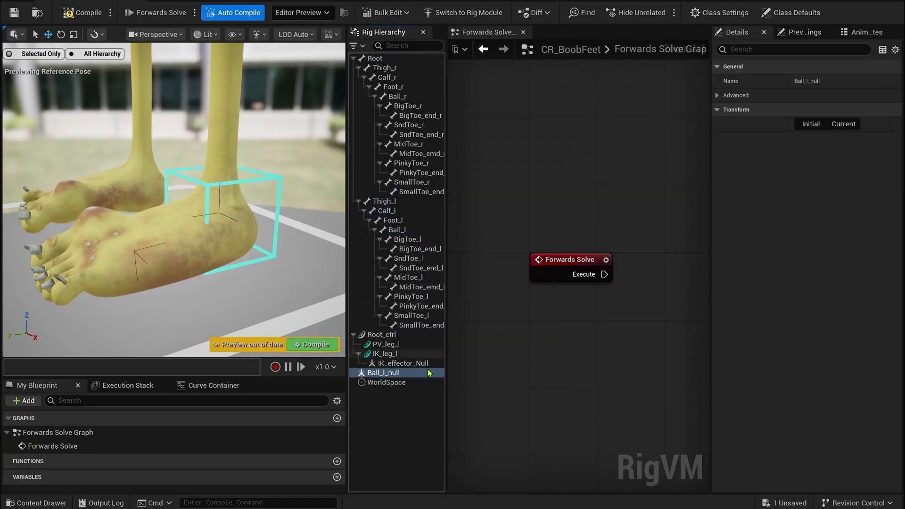
Create a control from the Ball_l bone with a HalfCircle_Thick shape rotated -90° and scaled to 4.024
click(398, 230)
right_click(397, 230)
mouse_move(467, 187)
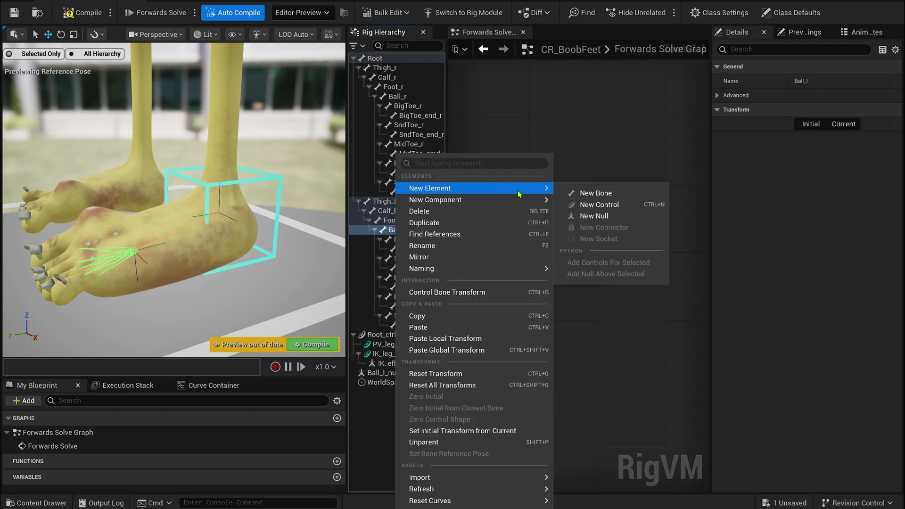
click(593, 204)
click(859, 381)
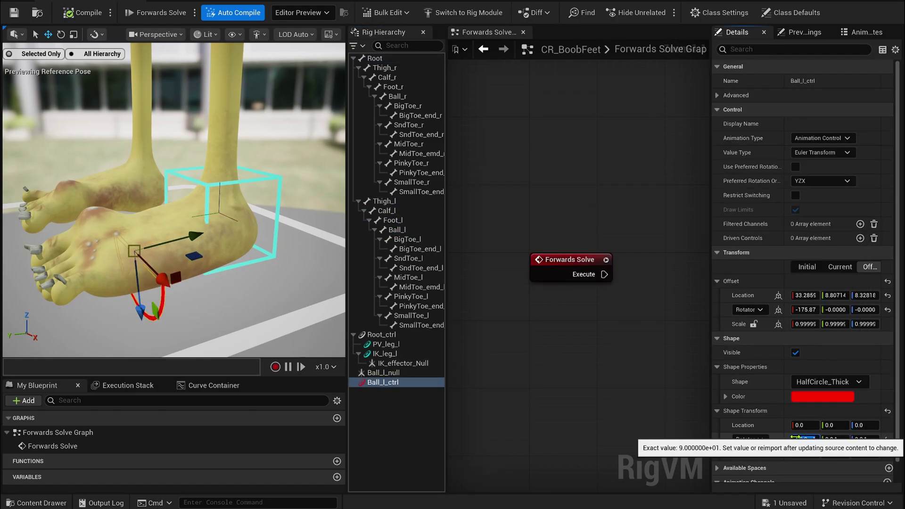
text(0)
key(Return)
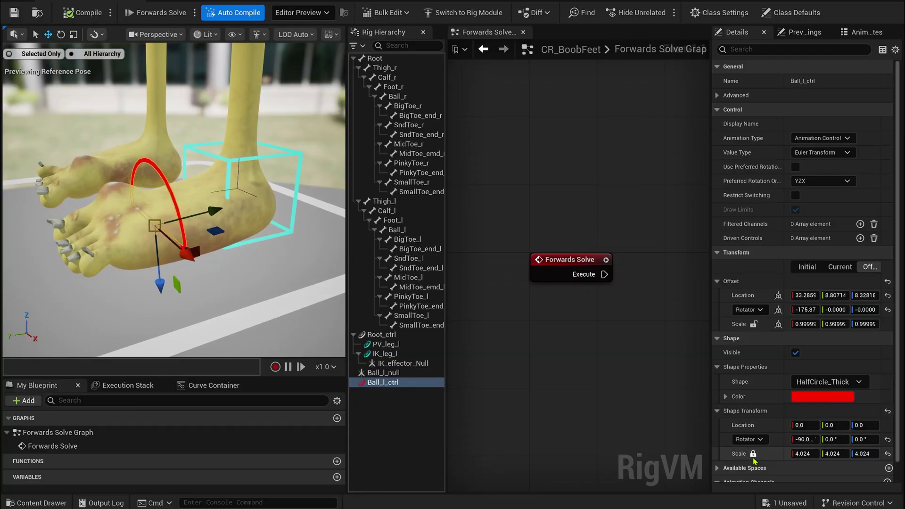
Create another control from Ball_l, parent it under Ball_l_ctrl as Tip_l_ctrl and choose a circle shape for it
right_click(404, 234)
mouse_move(467, 188)
click(590, 205)
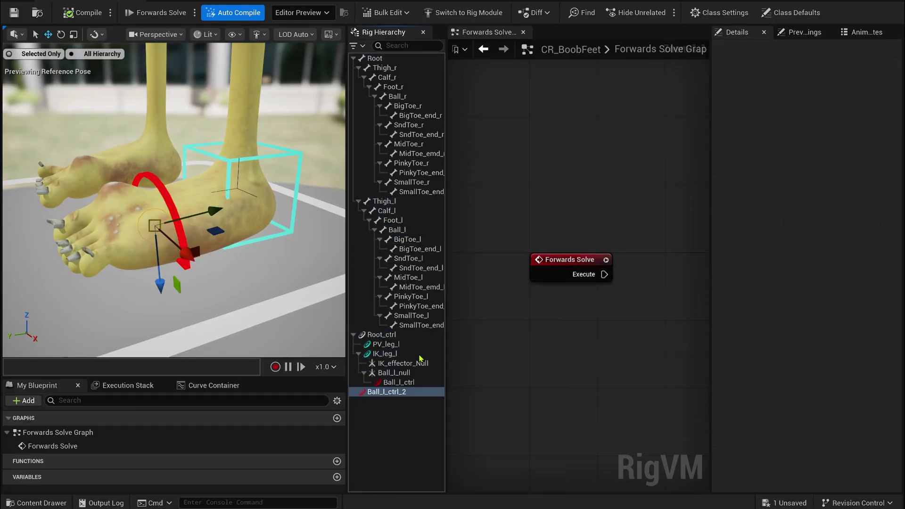
drag(411, 388, 403, 394)
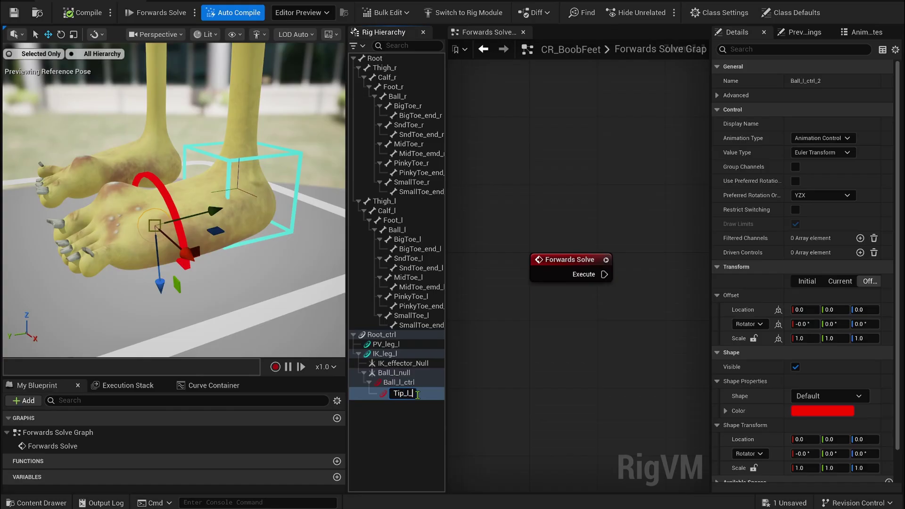
key(Return)
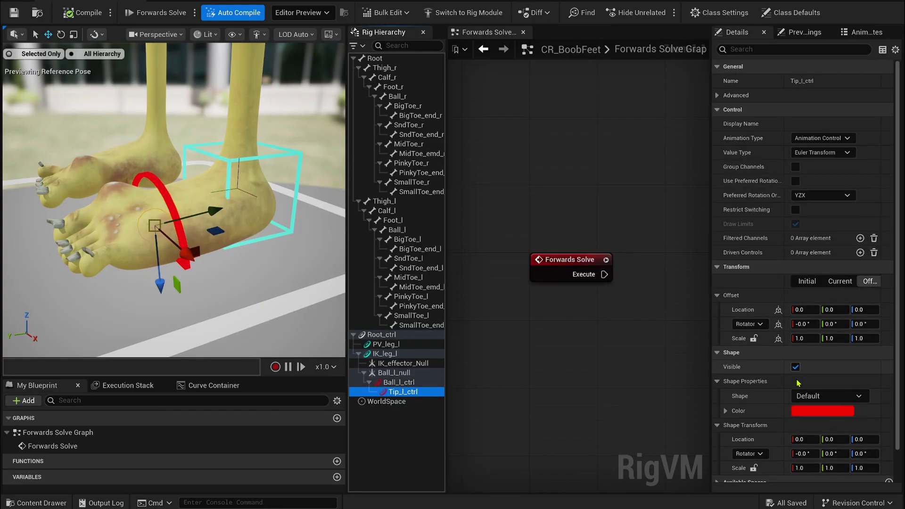
click(825, 396)
text(ci)
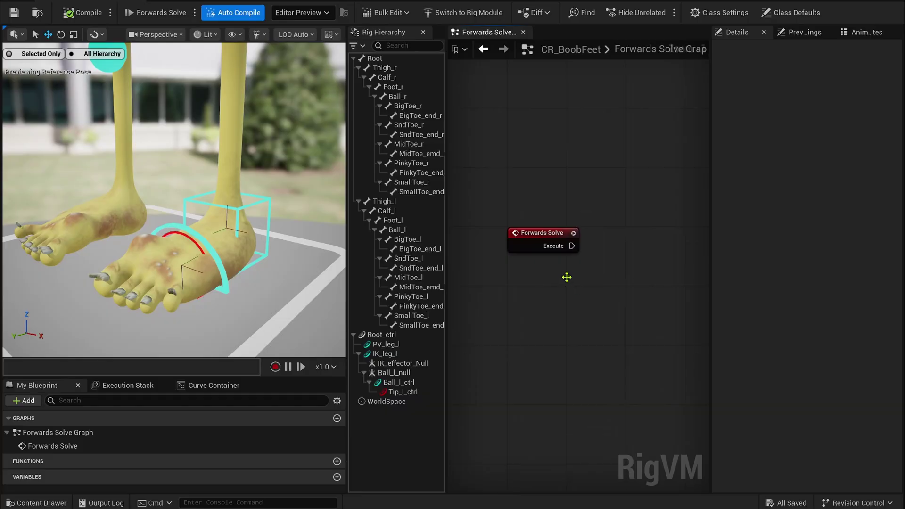
Add a Sequence node connected to the Execute output of Forwards Solve
click(567, 278)
drag(570, 245, 571, 246)
drag(592, 289, 621, 216)
Add an IKTwoBone node beside the Sequence node
right_drag(611, 157, 505, 156)
right_click(604, 187)
text(ik t)
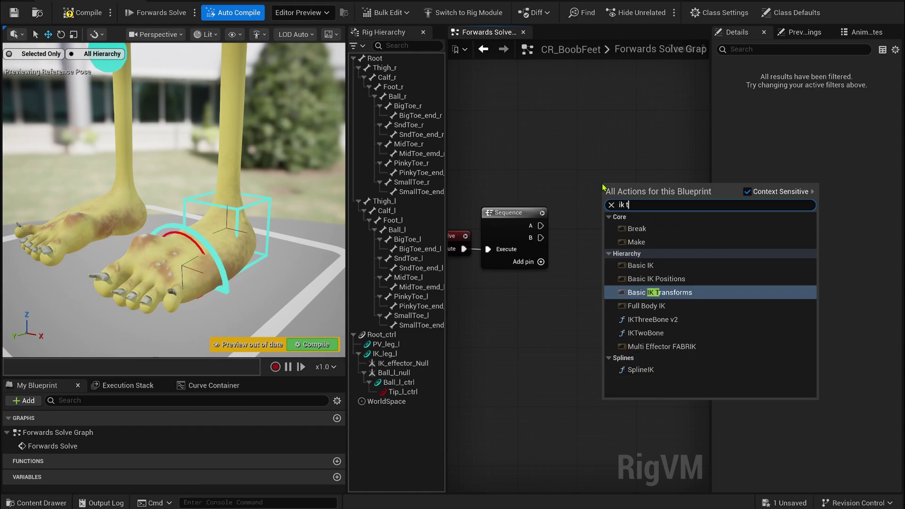
text(w)
click(706, 306)
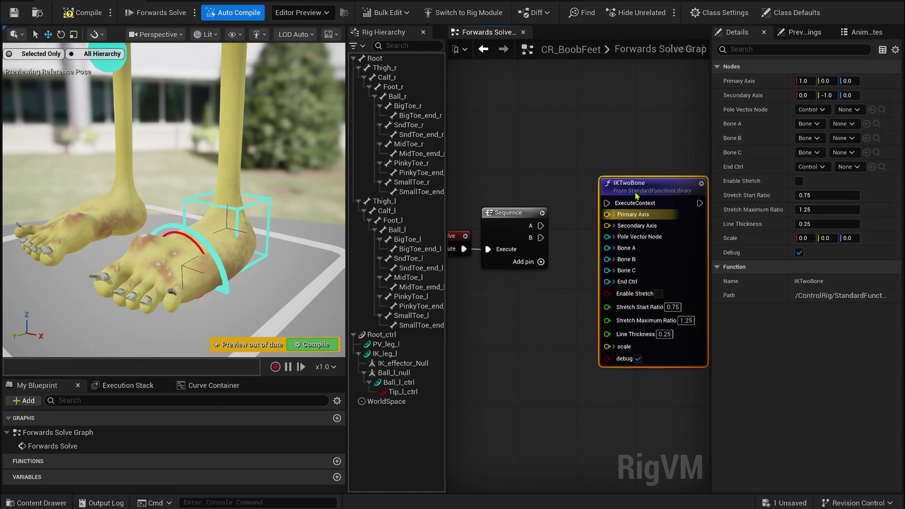
Expand the IKTwoBone inputs and set Primary Axis to 0, -1, 0 and Secondary Axis to 0, 0, -1
right_drag(616, 218, 566, 210)
click(564, 207)
click(565, 258)
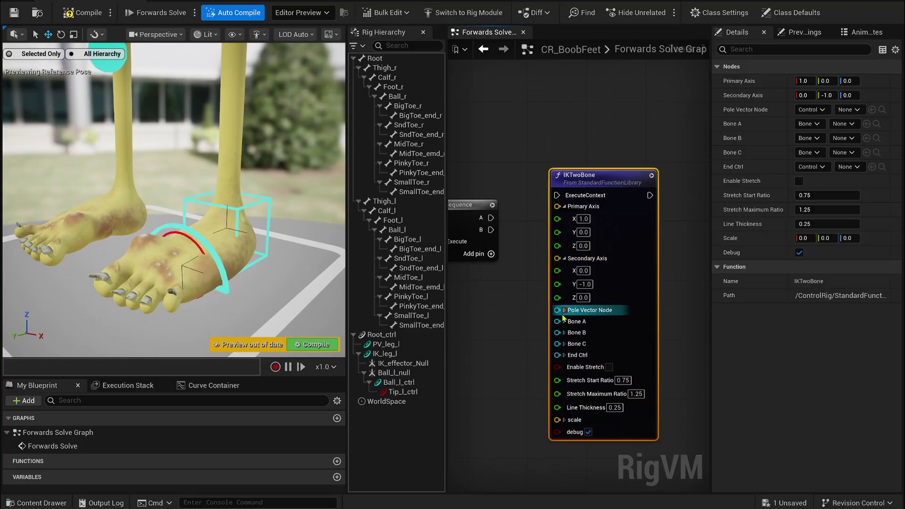
click(565, 310)
click(565, 349)
click(564, 388)
click(564, 428)
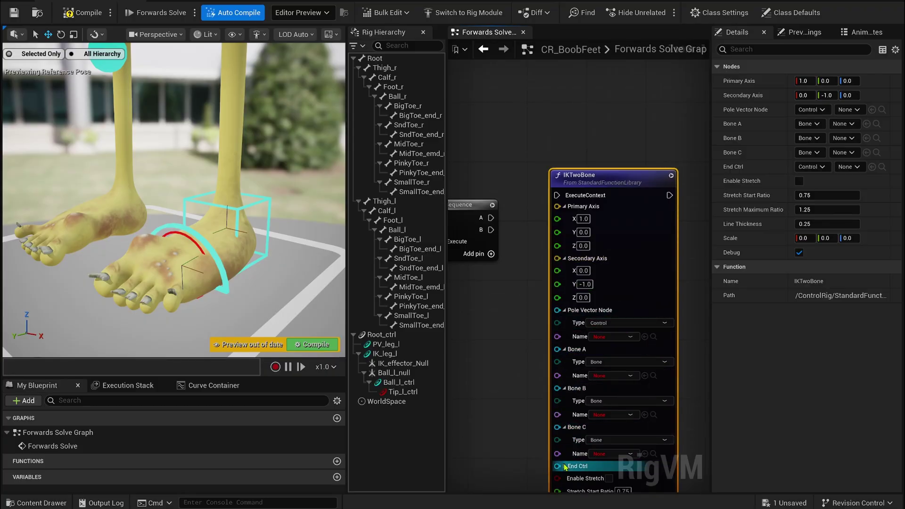
click(565, 467)
right_drag(518, 424, 521, 383)
scroll(521, 383, down, 2)
drag(575, 192, 627, 197)
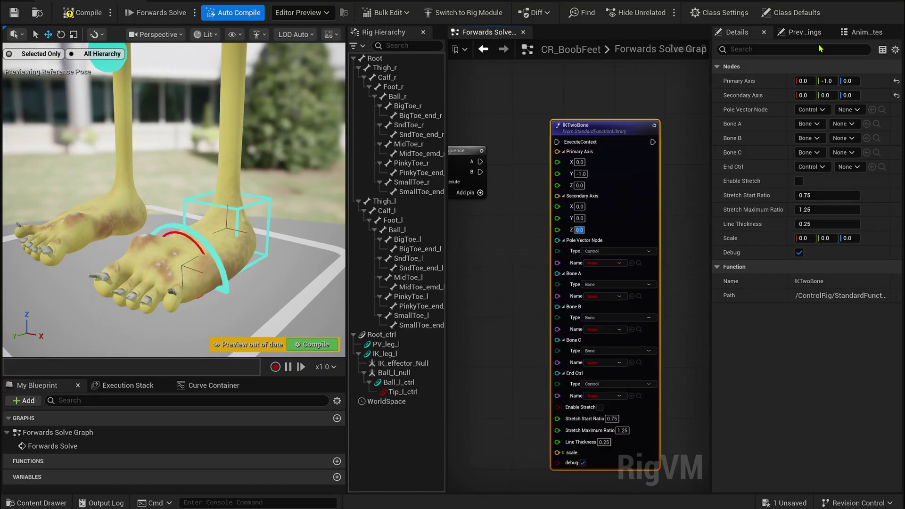
Assign PV_leg_l as the pole vector and Thigh_l, Calf_l and Foot_l as Bone A, B and C of IKTwoBone
click(112, 65)
click(387, 211)
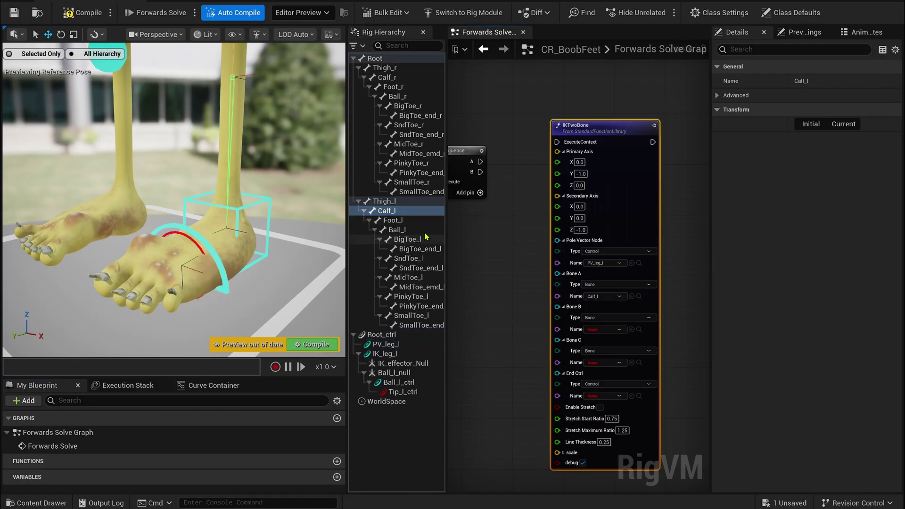
click(632, 297)
click(387, 211)
click(631, 330)
click(393, 221)
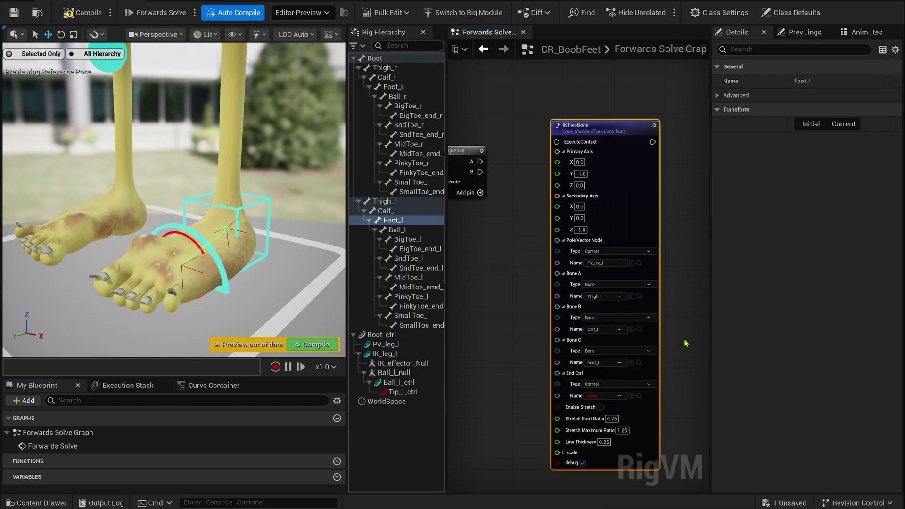
Set IK_effector_Null as the End Ctrl of IKTwoBone and connect the Sequence's A output to the node
right_drag(687, 343, 676, 266)
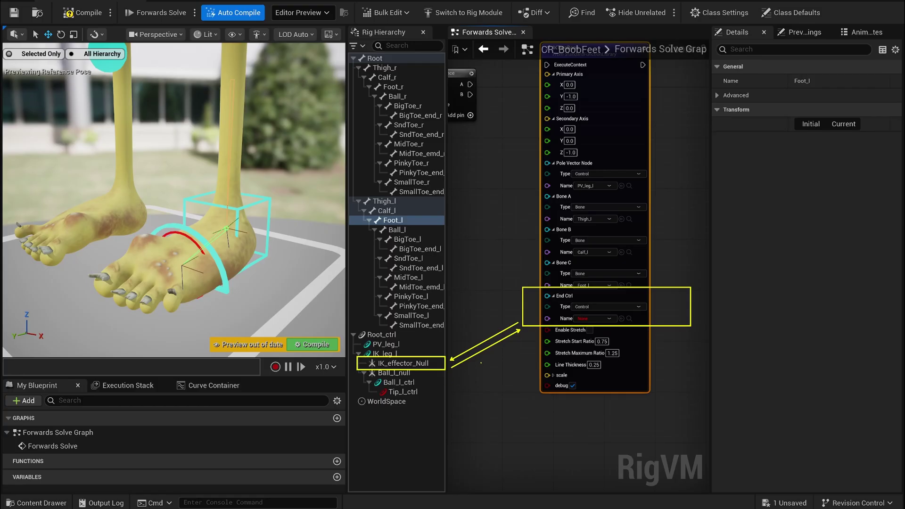
click(396, 364)
click(622, 318)
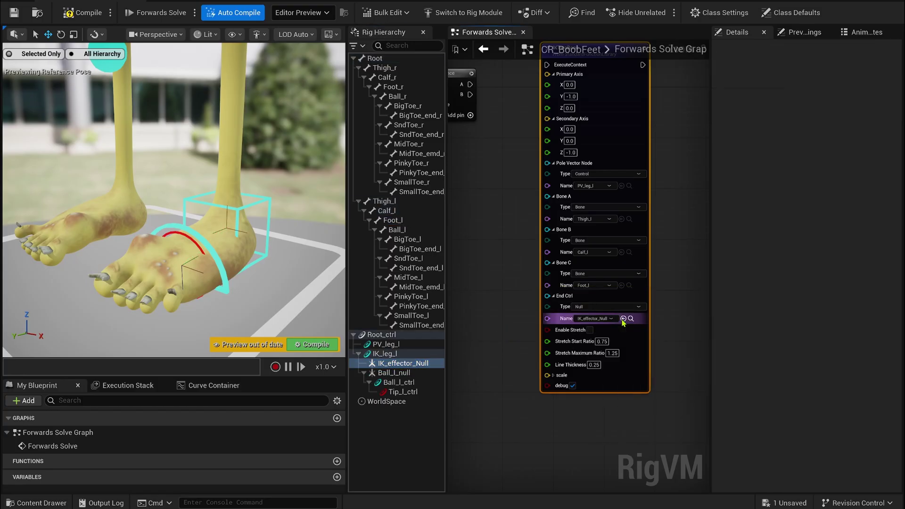
right_drag(515, 180, 541, 242)
scroll(541, 241, down, 1)
drag(500, 156, 570, 139)
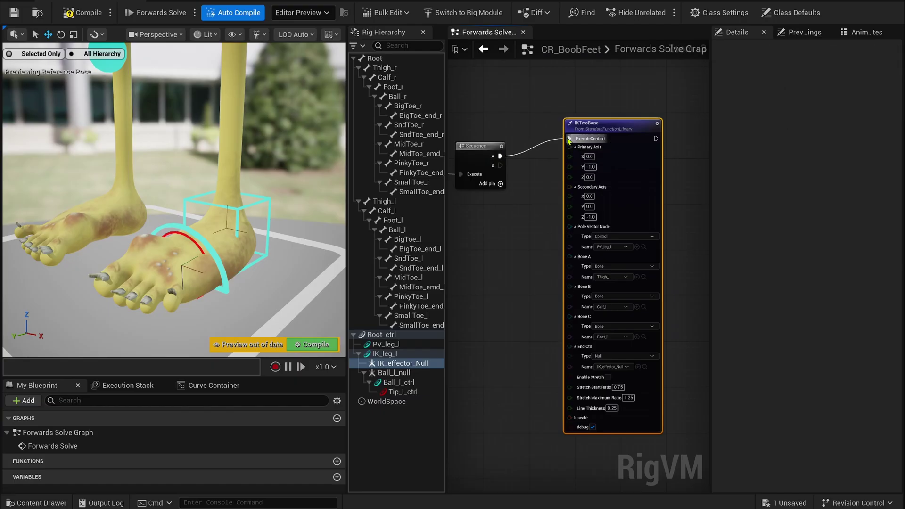
Test the left leg IK by moving the IK_leg_l control around in the viewport
click(270, 208)
scroll(271, 207, down, 4)
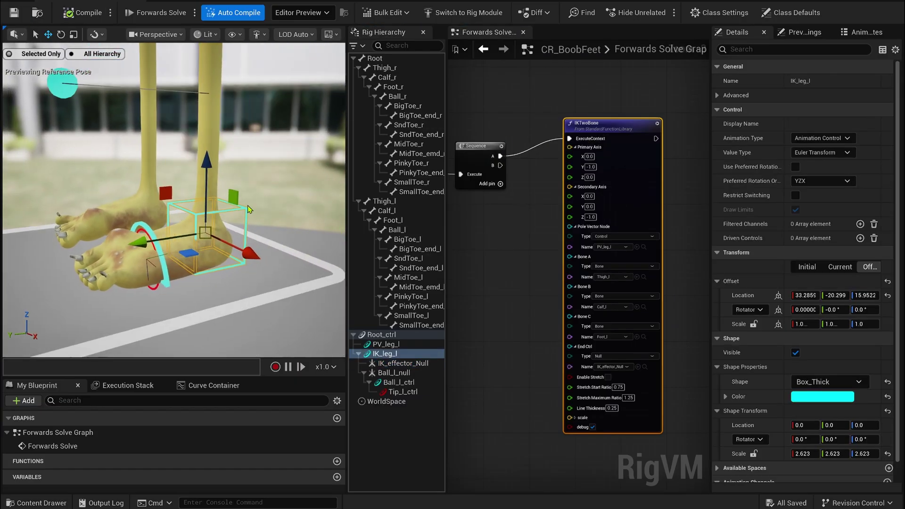
alt+drag(270, 207, 241, 191)
drag(182, 238, 144, 150)
key(e)
key(w)
drag(145, 151, 115, 201)
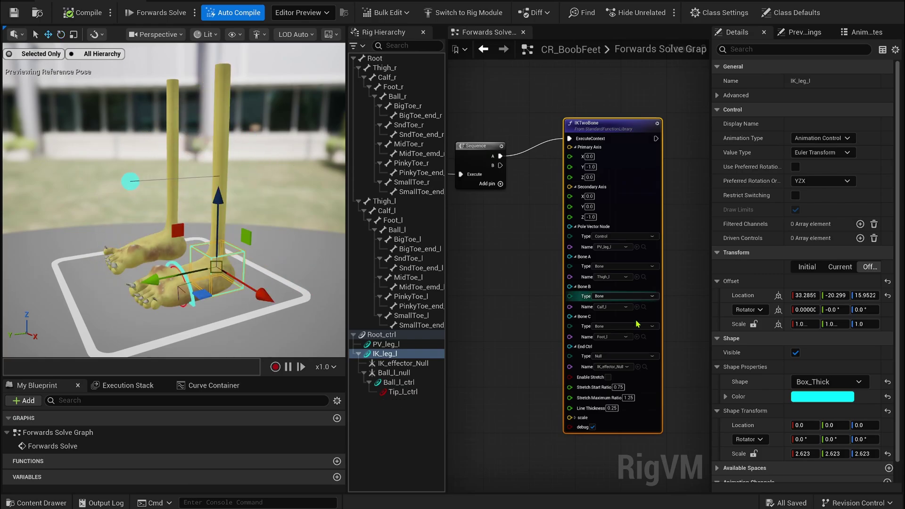
Enable stretch on IKTwoBone, set Stretch Start Ratio to 1.0 and compile the control rig
click(608, 377)
scroll(626, 404, up, 3)
click(615, 379)
text(1)
key(Return)
click(80, 19)
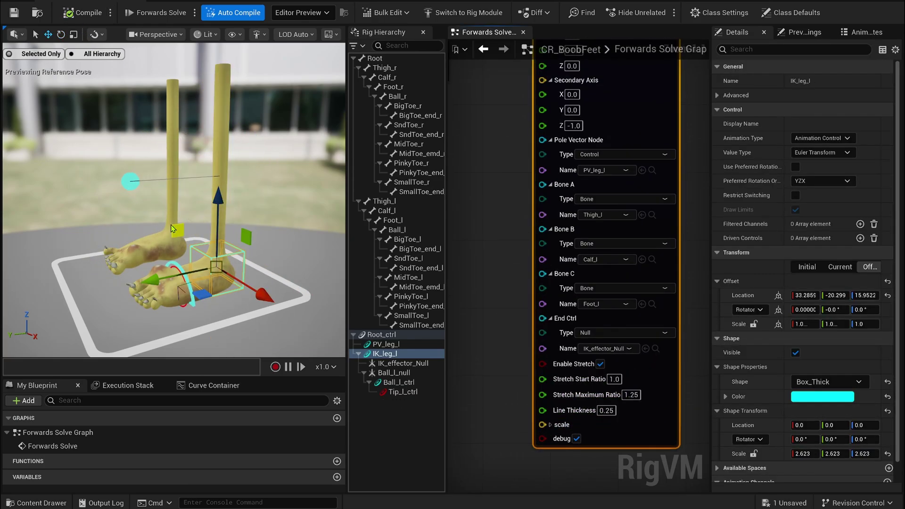
Move the IK_leg_l control to test the stretch setting on the left leg
drag(171, 225, 186, 236)
key(e)
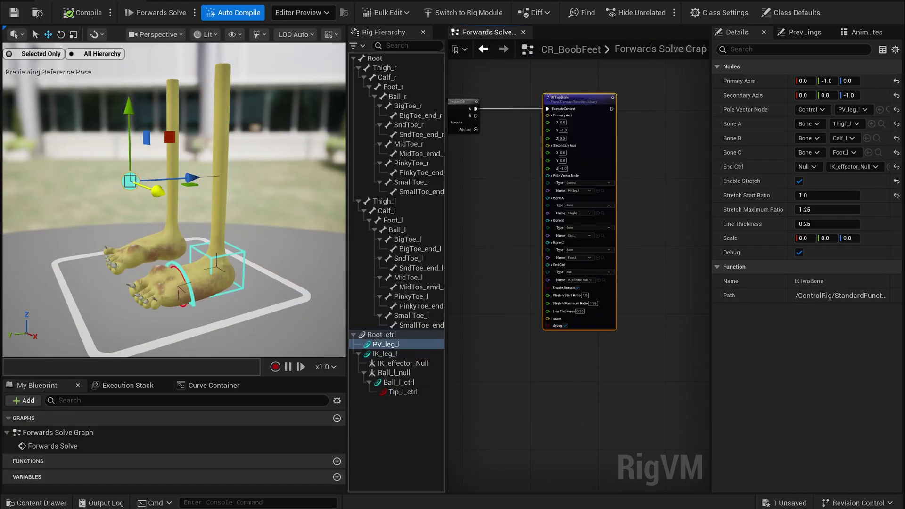
Add a Parent Constraint node after IKTwoBone and expand its first parent entry
right_drag(638, 111, 558, 135)
right_click(584, 135)
text(pa)
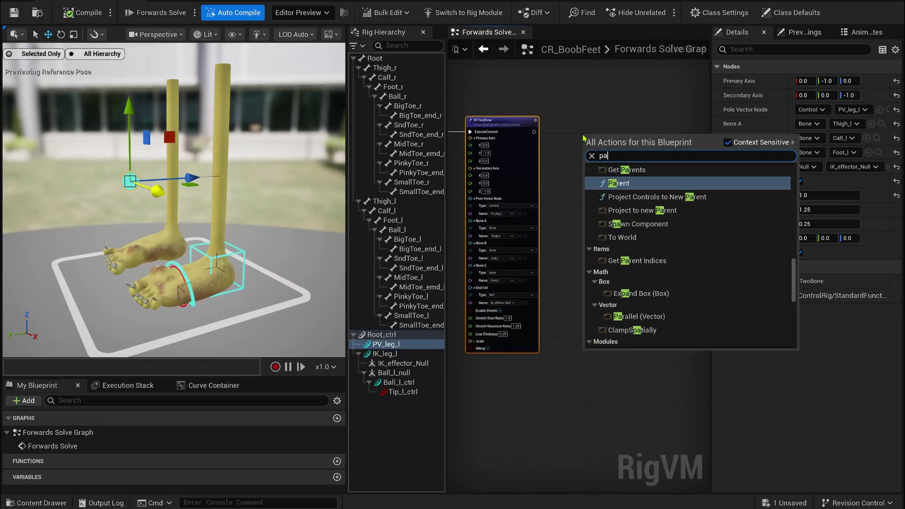
text(rent constraint)
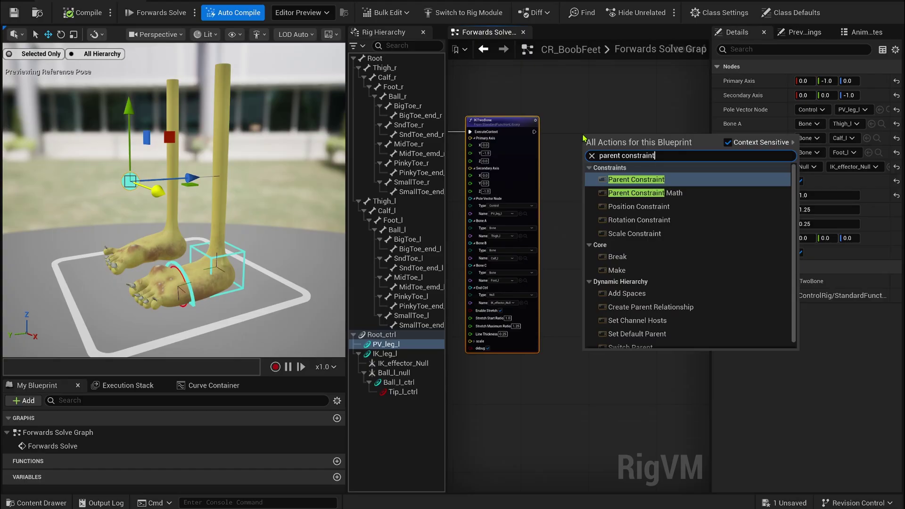
click(629, 179)
scroll(632, 120, up, 4)
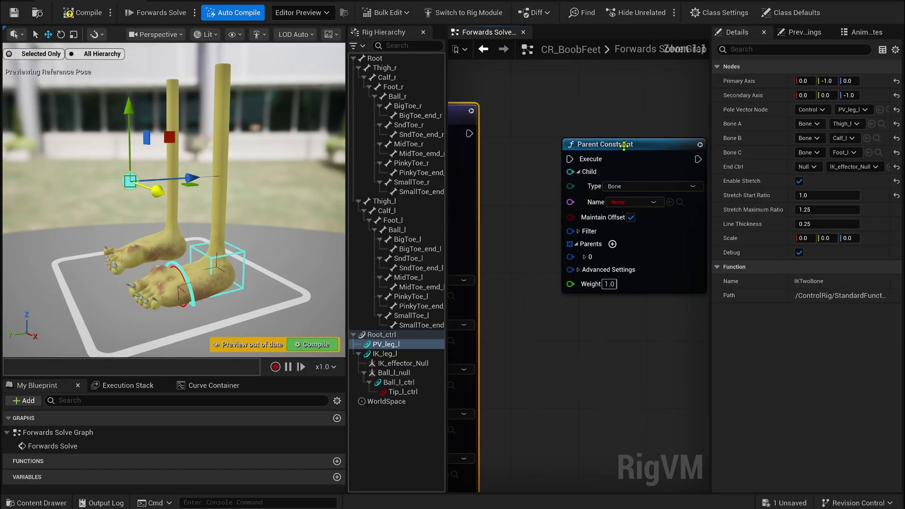
click(593, 223)
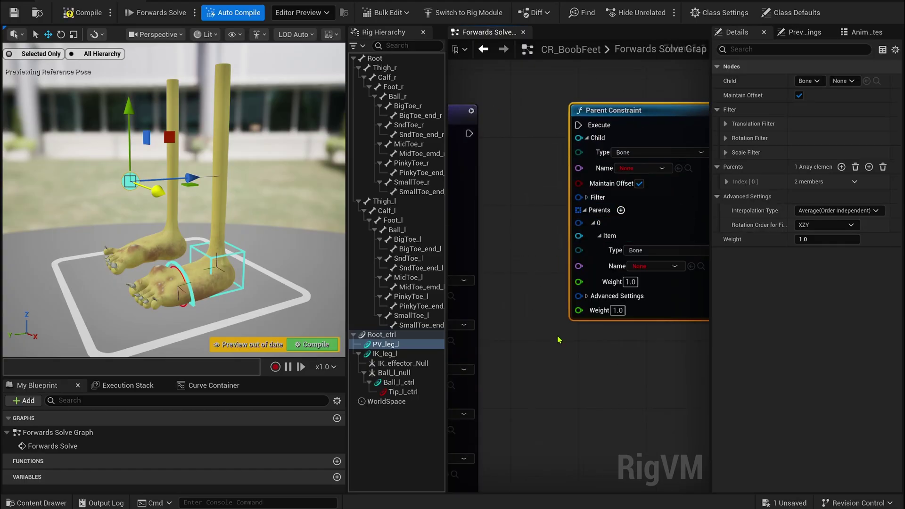
Set the Parent Constraint's child to IK_effector_Null and its parent to Ball_l_ctrl, and link its Execute to IKTwoBone's output
scroll(561, 340, down, 1)
right_drag(602, 351, 550, 346)
drag(403, 363, 582, 190)
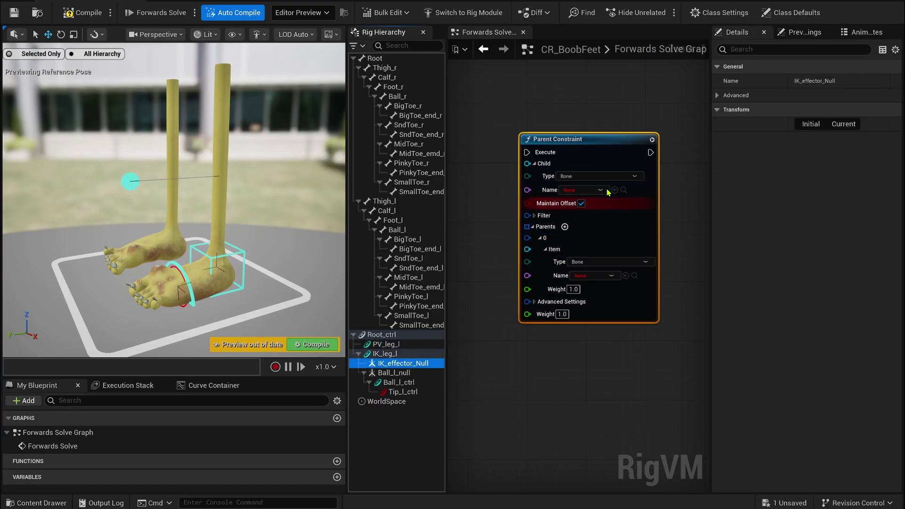
drag(399, 383, 592, 276)
right_drag(470, 133, 530, 132)
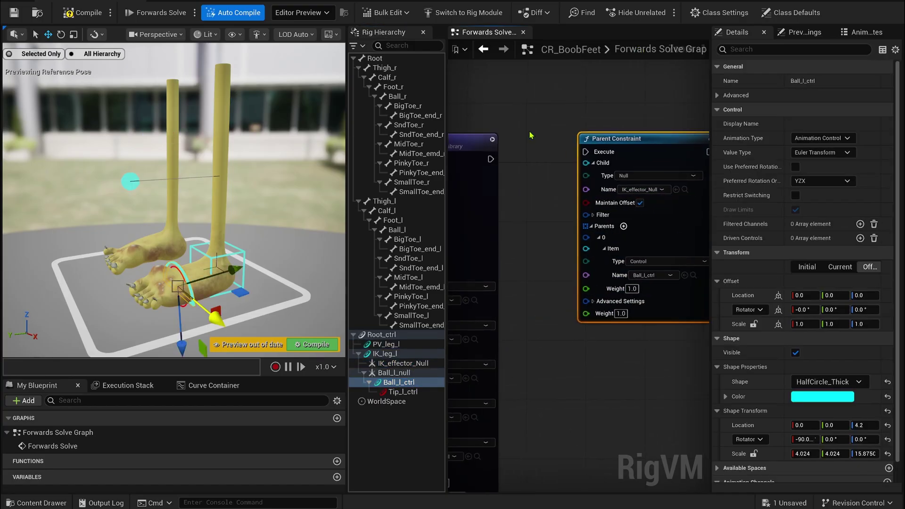
drag(635, 141, 628, 148)
right_drag(628, 149, 562, 144)
Test the parent constraint by rotating Ball_l_ctrl and moving IK_leg_l in the viewport
key(e)
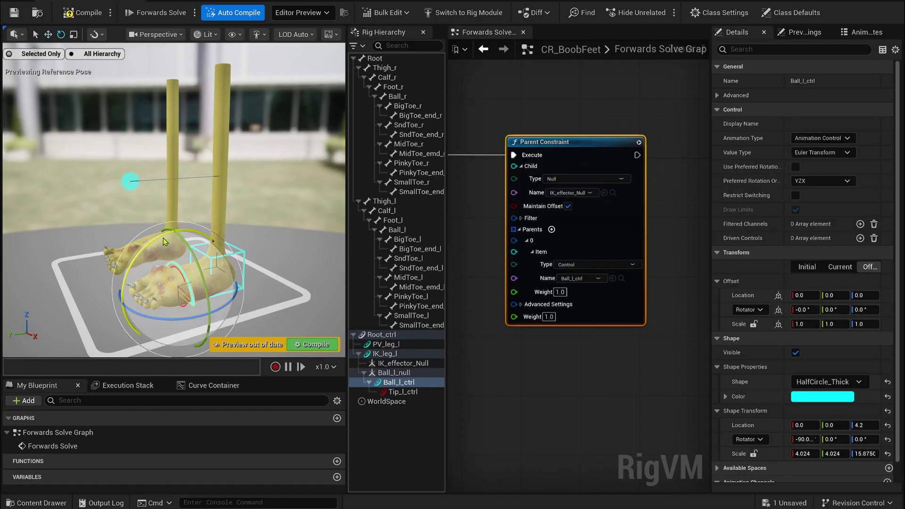
drag(135, 247, 151, 264)
key(ctrl+z)
click(245, 252)
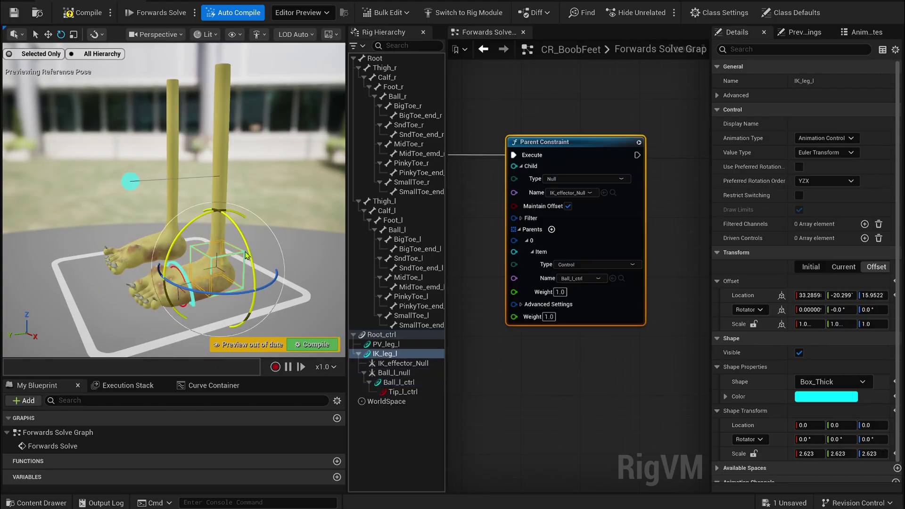
key(w)
drag(215, 268, 196, 246)
click(163, 241)
key(e)
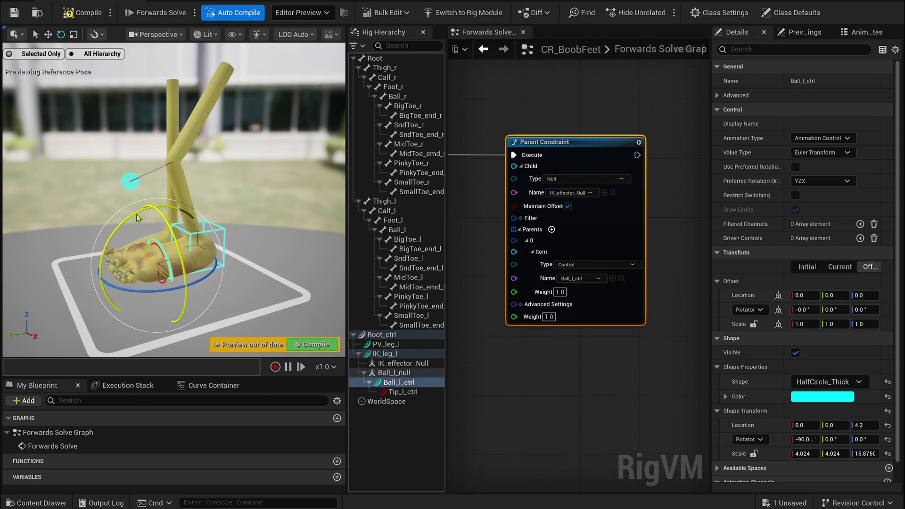
drag(136, 218, 73, 238)
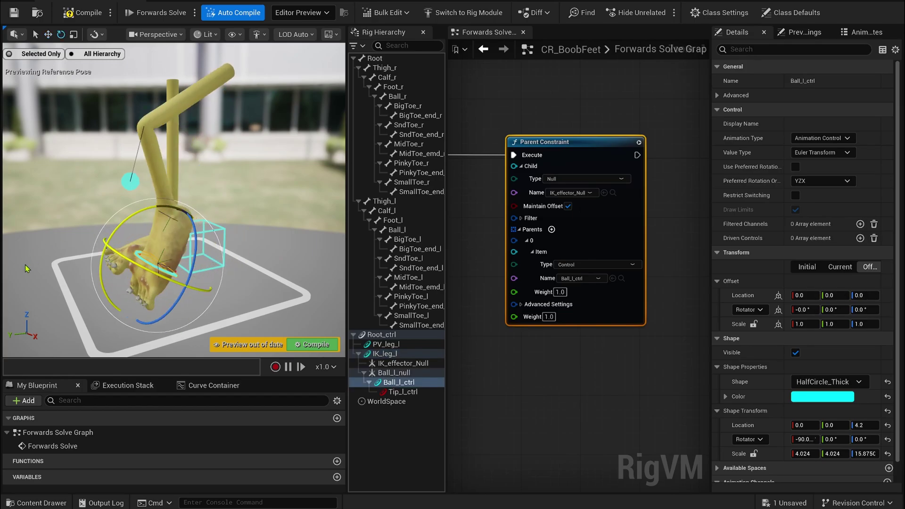
Save the control rig and move the Forwards Solve and Sequence nodes farther away from IKTwoBone
key(ctrl+s)
scroll(511, 410, down, 2)
scroll(665, 359, down, 2)
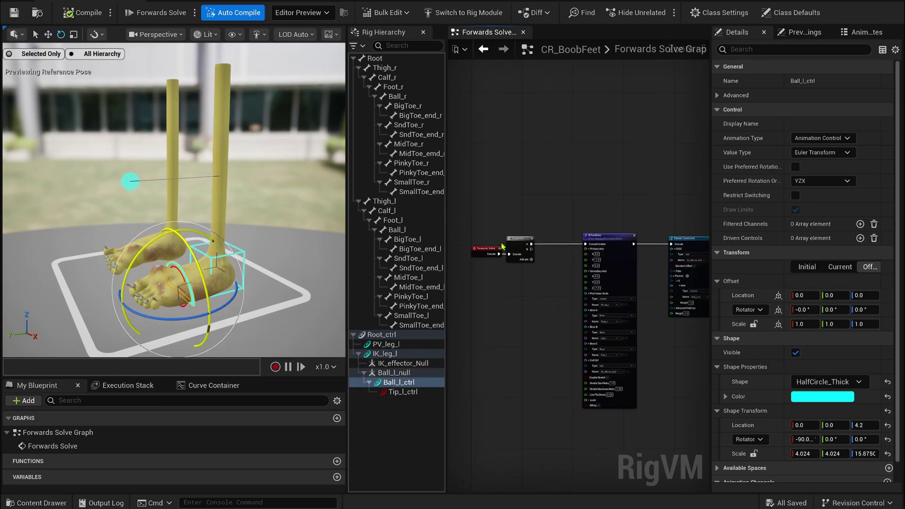
drag(470, 212, 547, 285)
right_drag(559, 303, 635, 212)
drag(586, 152, 566, 154)
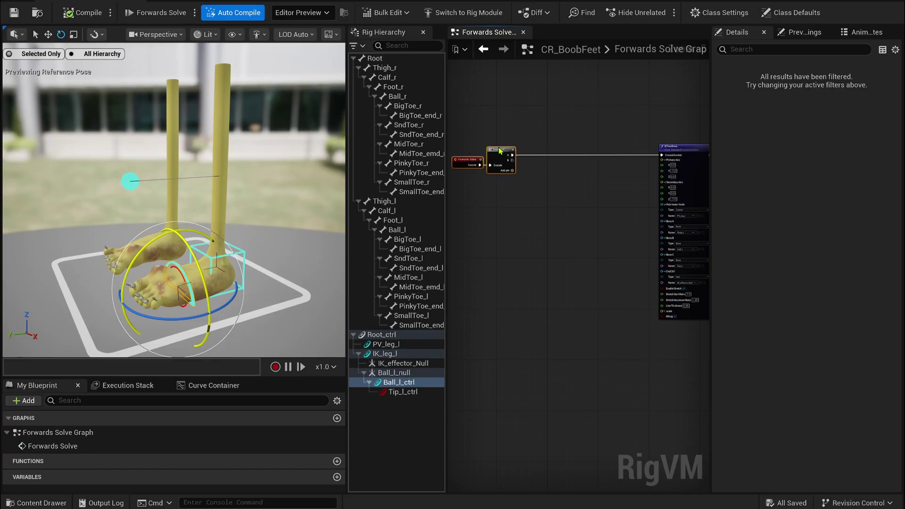
Add a Set Transform node for bone Ball_l, feed its Value from a Get Transform of Tip_l_ctrl, and run it from Sequence output B
click(395, 231)
drag(554, 184, 552, 179)
click(580, 226)
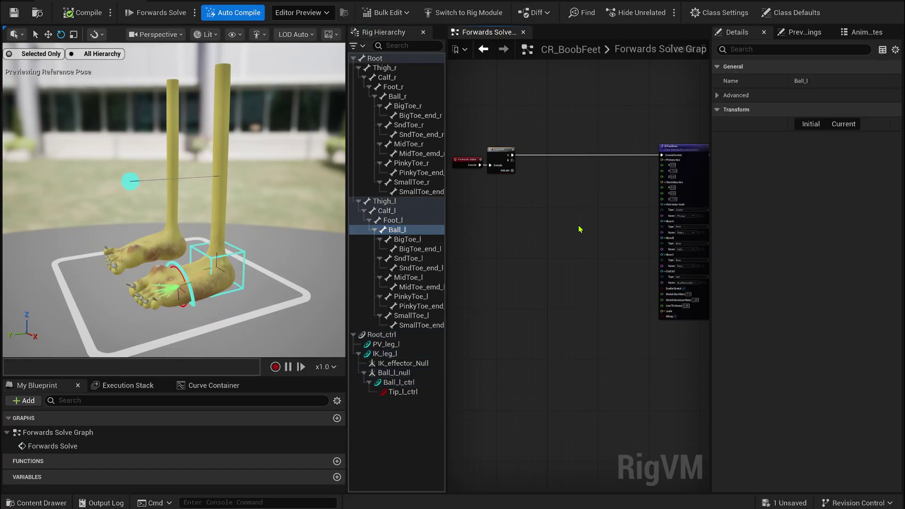
drag(399, 392, 501, 264)
click(532, 302)
scroll(526, 223, up, 4)
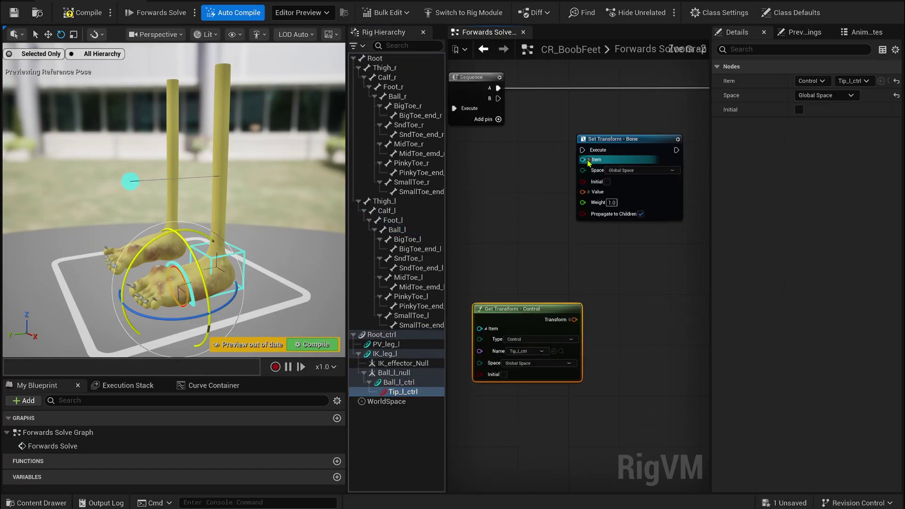
drag(546, 309, 599, 207)
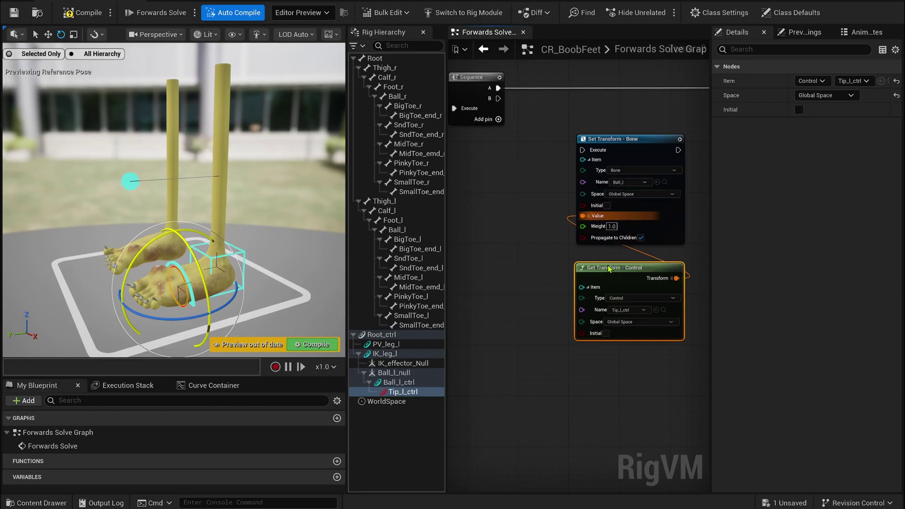
click(81, 14)
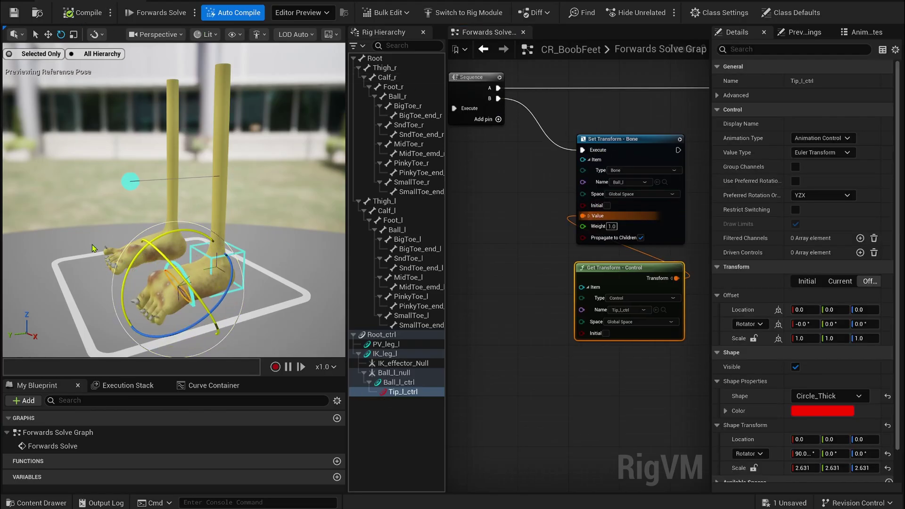
Test the toes by rotating Tip_l_ctrl and moving IK_leg_l in the viewport, and recompile the rig
key(f)
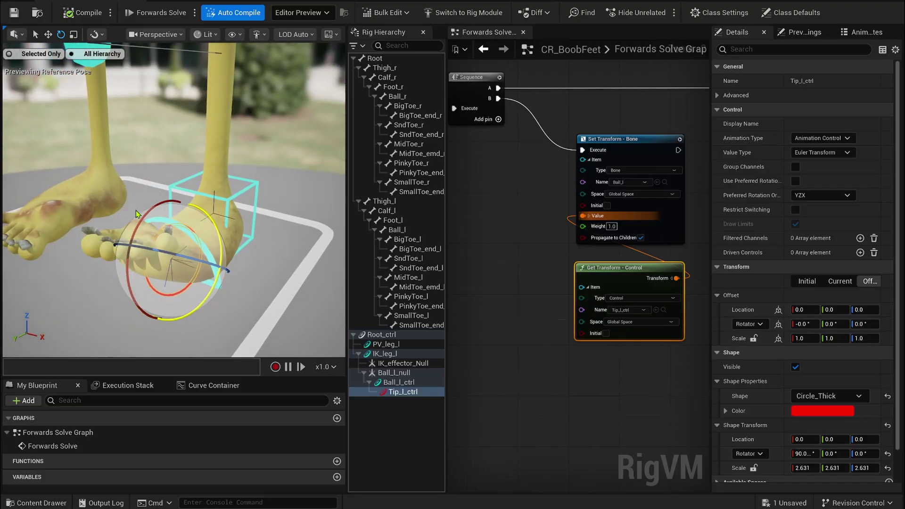
click(187, 204)
drag(186, 202, 154, 253)
click(154, 251)
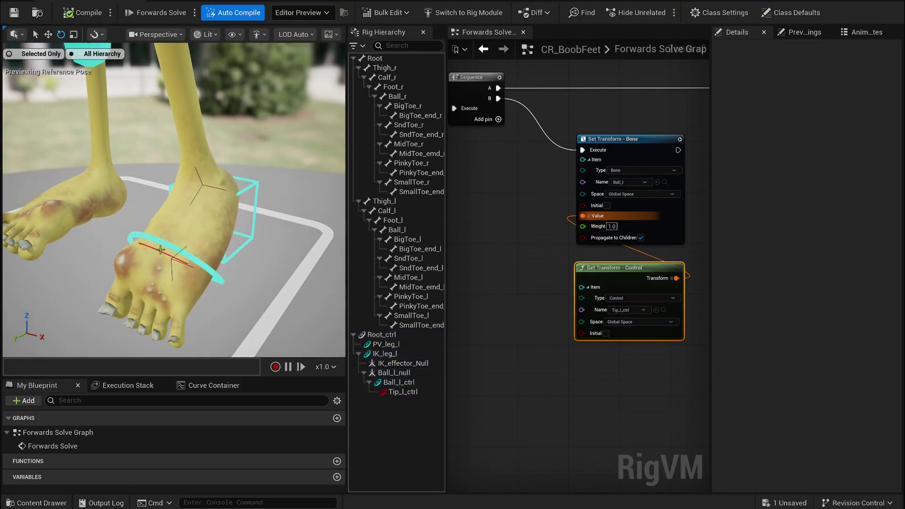
click(226, 196)
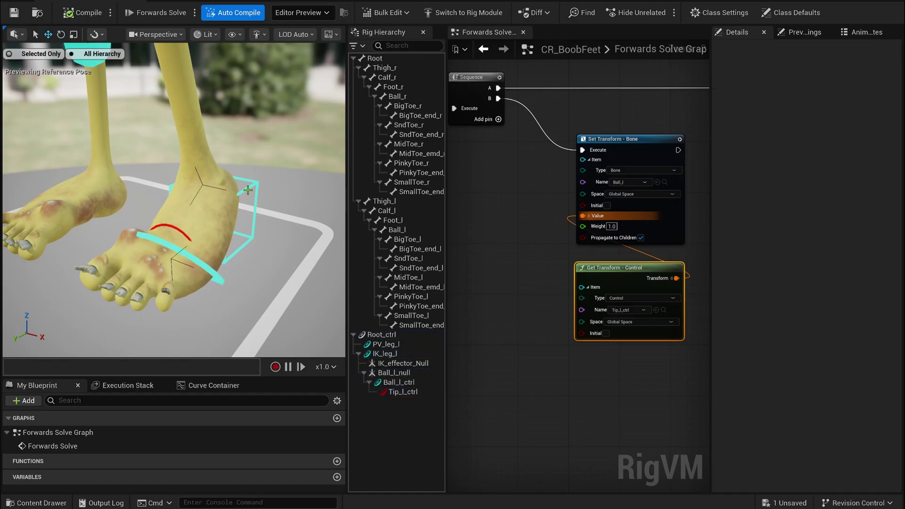
click(245, 188)
key(w)
mouse_move(185, 184)
mouse_down()
mouse_move(138, 210)
mouse_move(178, 194)
mouse_up()
click(91, 18)
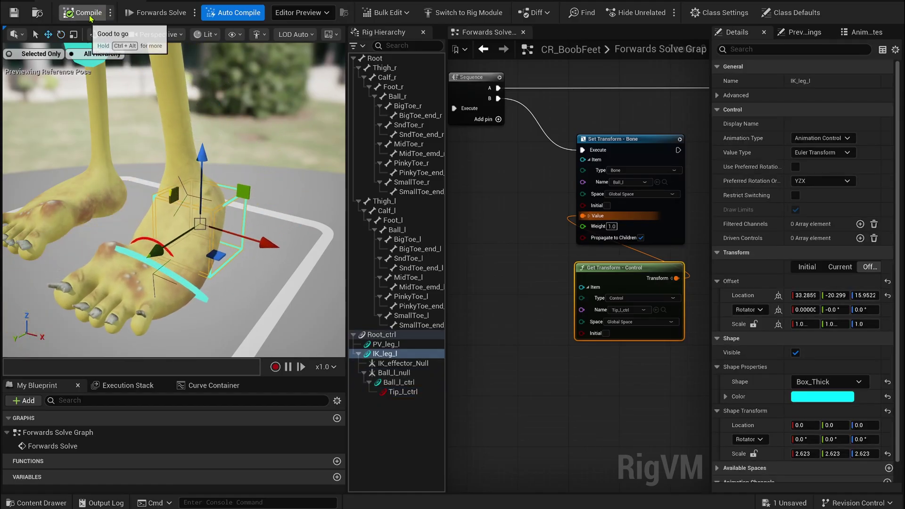
Add a C output to the Sequence node and test the foot by rotating Ball_l_ctrl
click(498, 120)
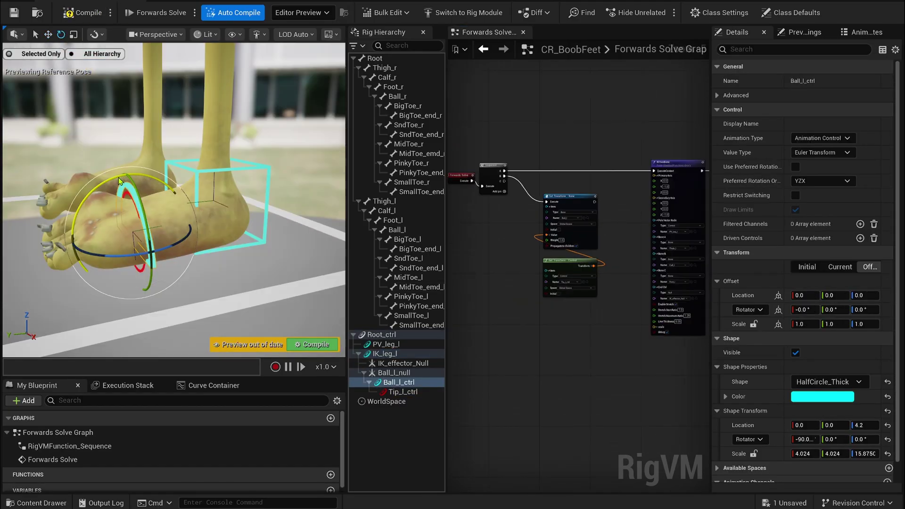
drag(120, 181, 117, 178)
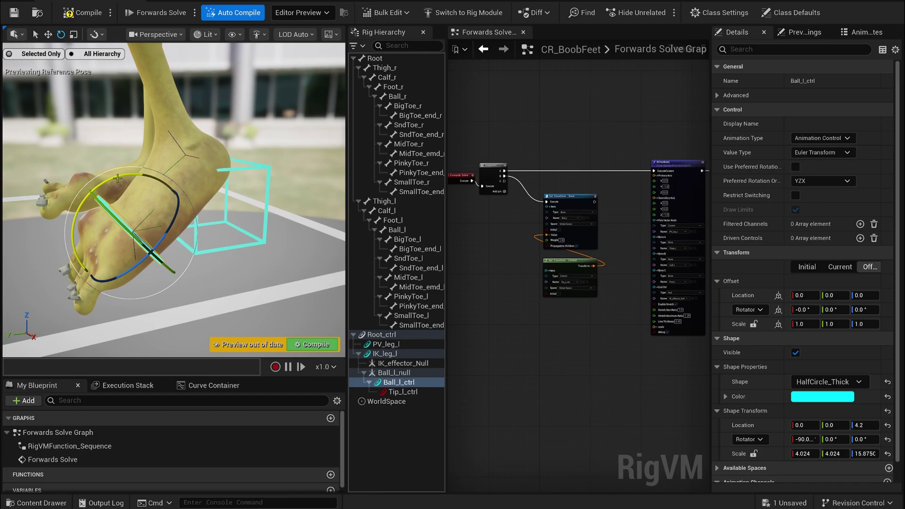
click(277, 144)
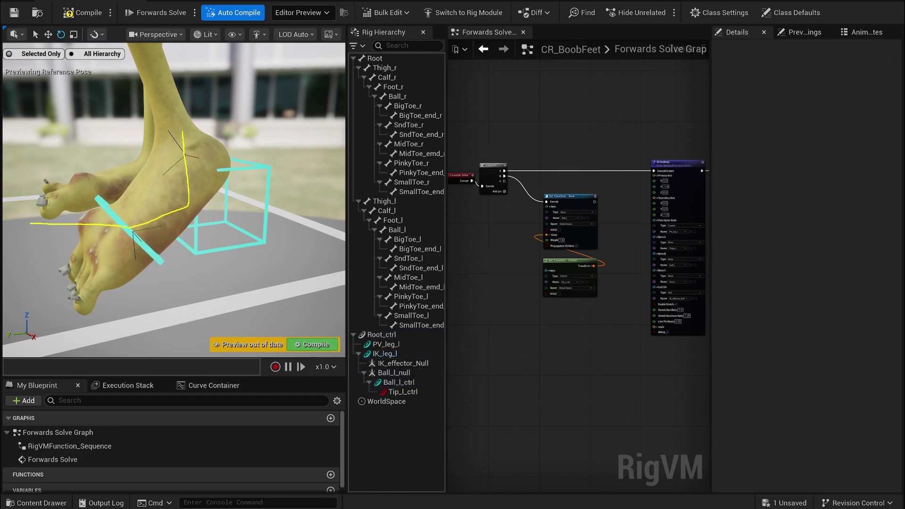
Add a Set Transform node for bone Ball_l and a Get Transform node for Ball_l_ctrl below the existing pair
click(401, 231)
drag(599, 354, 600, 354)
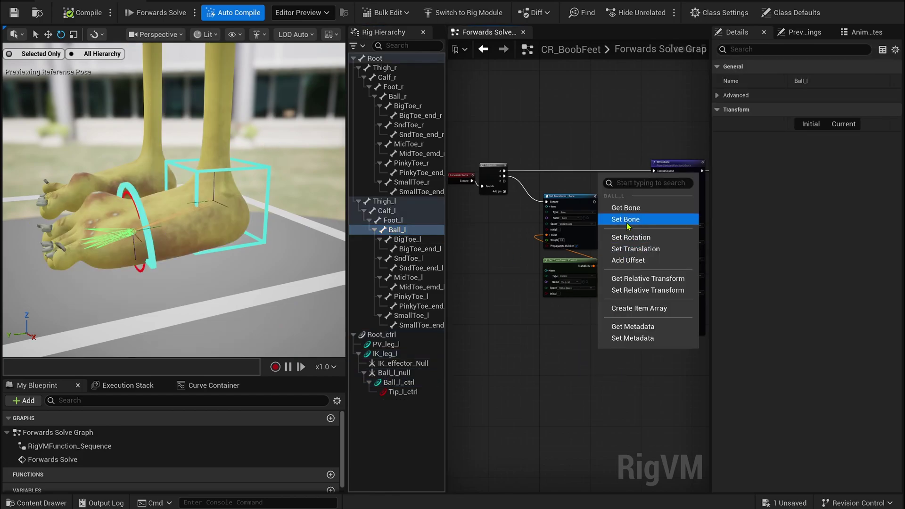
click(628, 221)
drag(399, 382, 500, 370)
click(528, 230)
scroll(592, 297, up, 3)
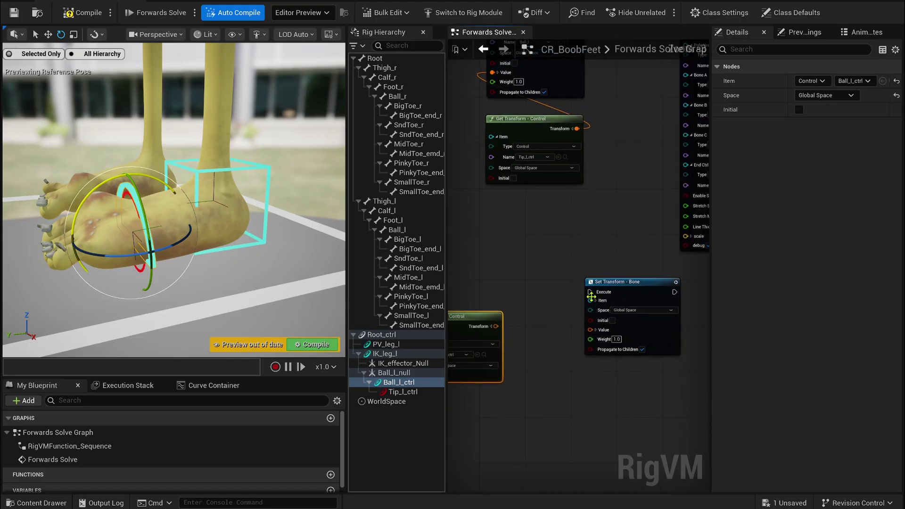
Expand the transform pins on both new nodes and connect Ball_l_ctrl's Translation to the Ball_l bone's Translation
right_drag(553, 309, 590, 268)
click(528, 286)
drag(521, 280, 494, 307)
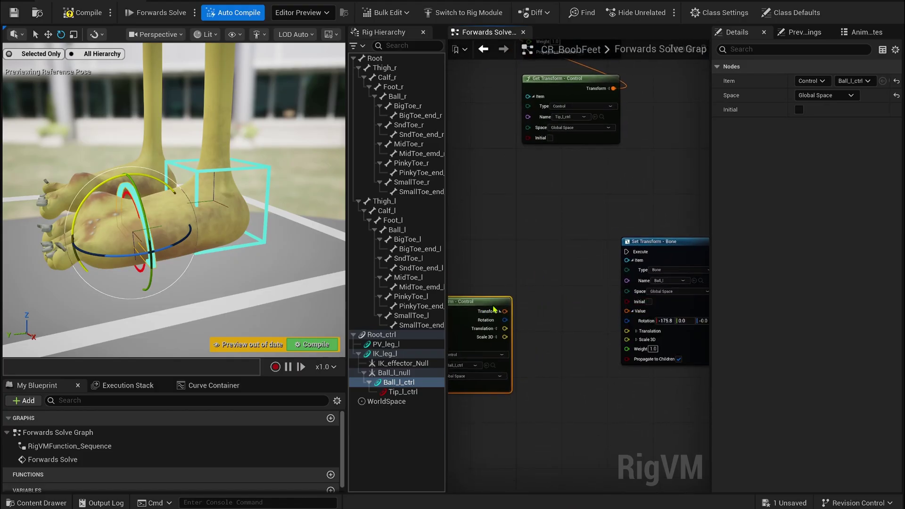
right_drag(487, 307, 509, 307)
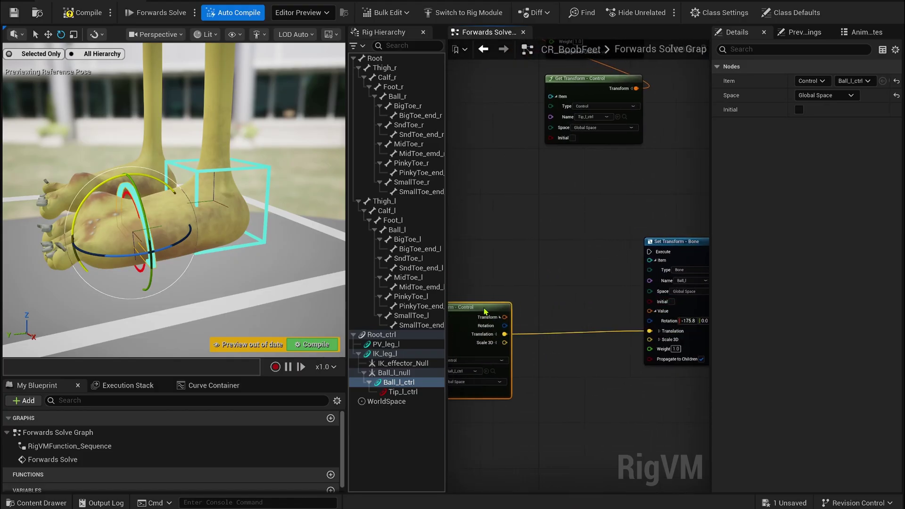
scroll(541, 263, down, 3)
scroll(542, 263, up, 2)
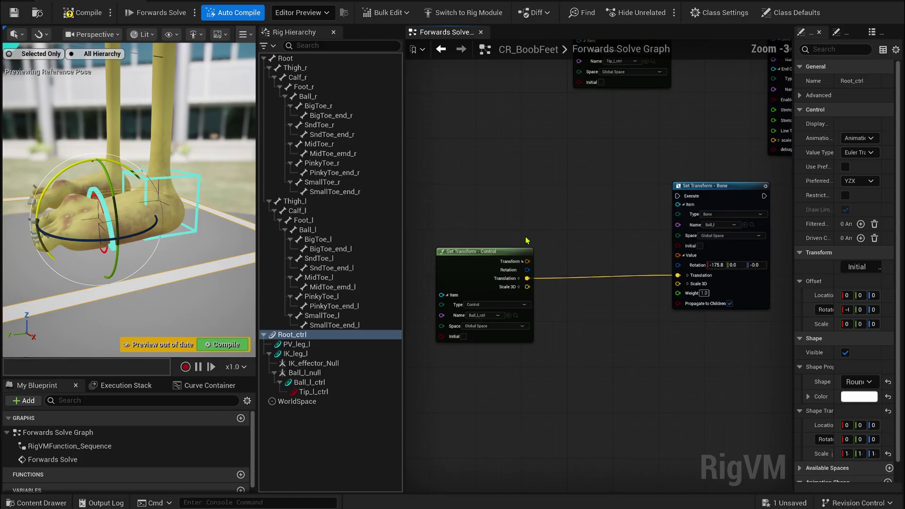
Add a To Euler node fed by Ball_l_ctrl's Rotation and a From Euler (Quaternion) node beside it
drag(528, 270, 515, 196)
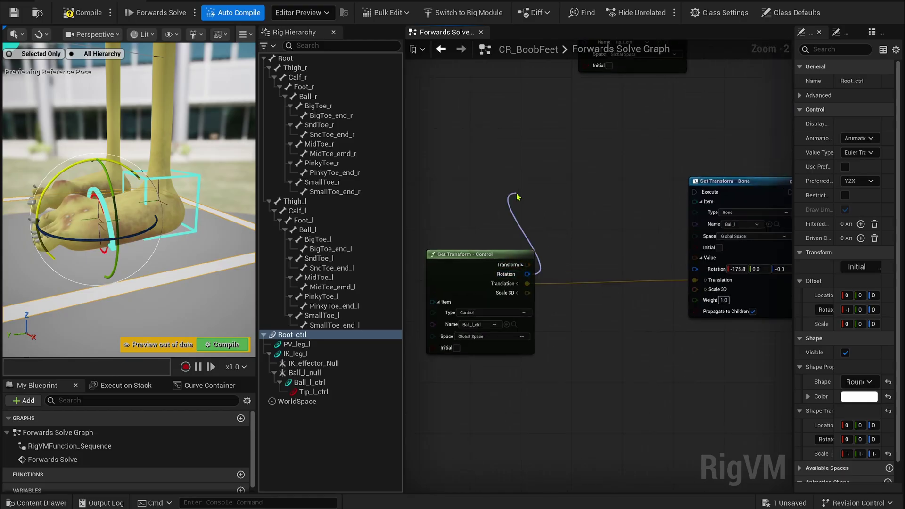
text(to euler)
click(566, 296)
drag(570, 198, 495, 148)
click(539, 169)
right_click(557, 159)
text(from euler)
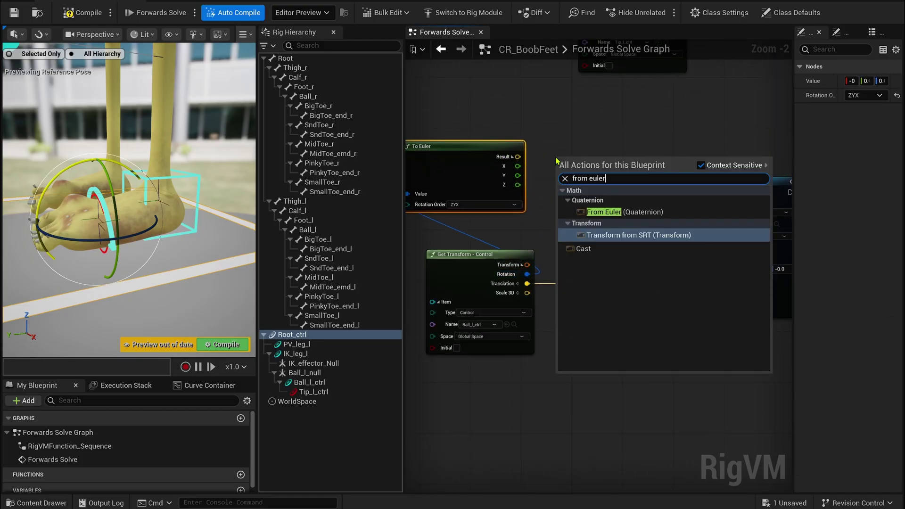
click(604, 211)
scroll(571, 221, down, 2)
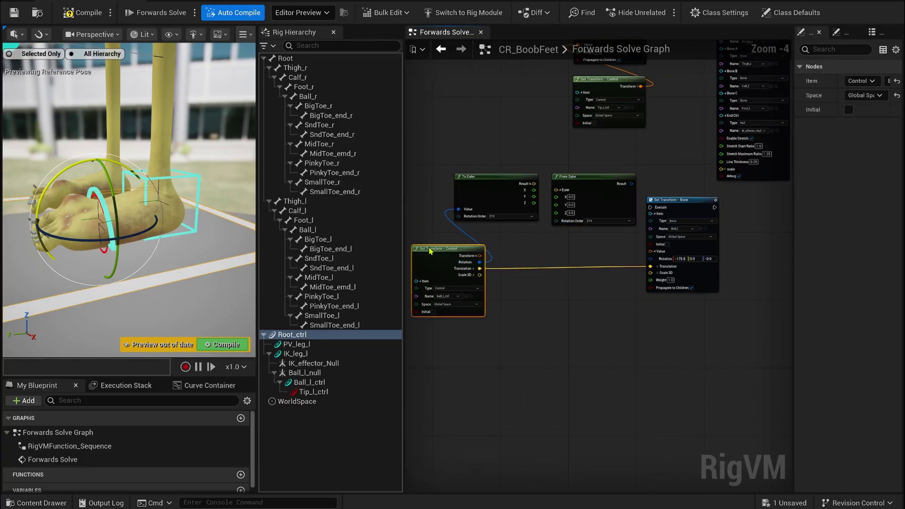
Space out the transform nodes around the Euler nodes and connect From Euler's Result to the Ball_l bone's Rotation
click(422, 254)
drag(615, 215, 613, 216)
drag(613, 183, 587, 183)
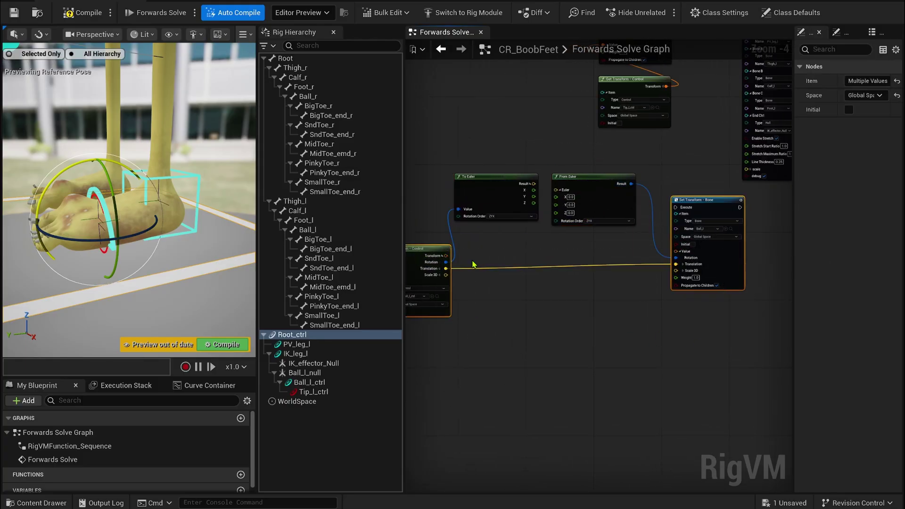
Route To Euler's X through a Negate node into From Euler, link Y and Z directly, and place the group below the translation link
scroll(554, 203, up, 3)
mouse_move(517, 203)
mouse_down()
mouse_move(562, 215)
mouse_move(518, 192)
mouse_up()
drag(473, 159, 467, 166)
drag(518, 130, 479, 101)
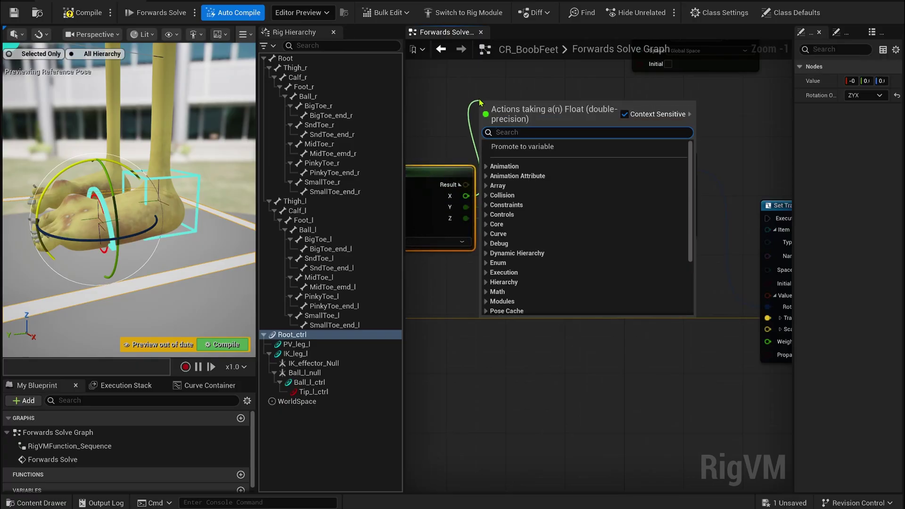
text(negate)
click(514, 157)
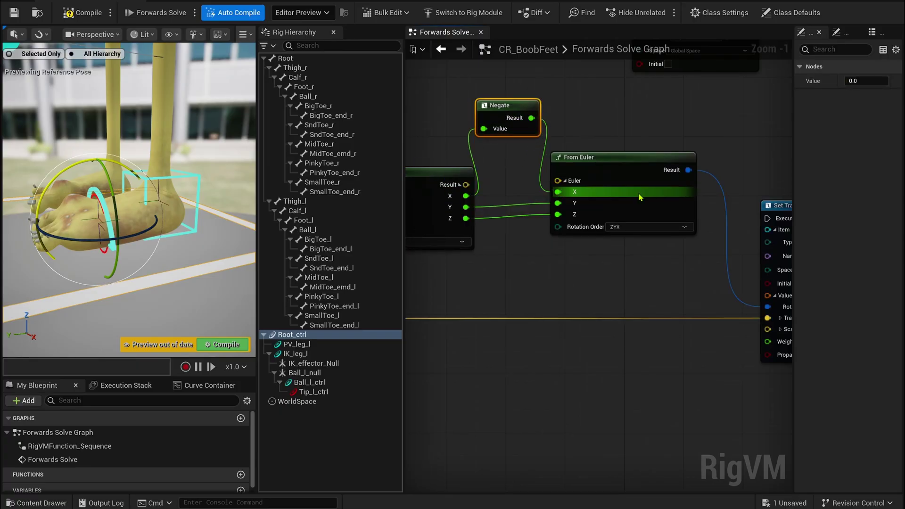
scroll(640, 197, down, 3)
drag(652, 175, 671, 327)
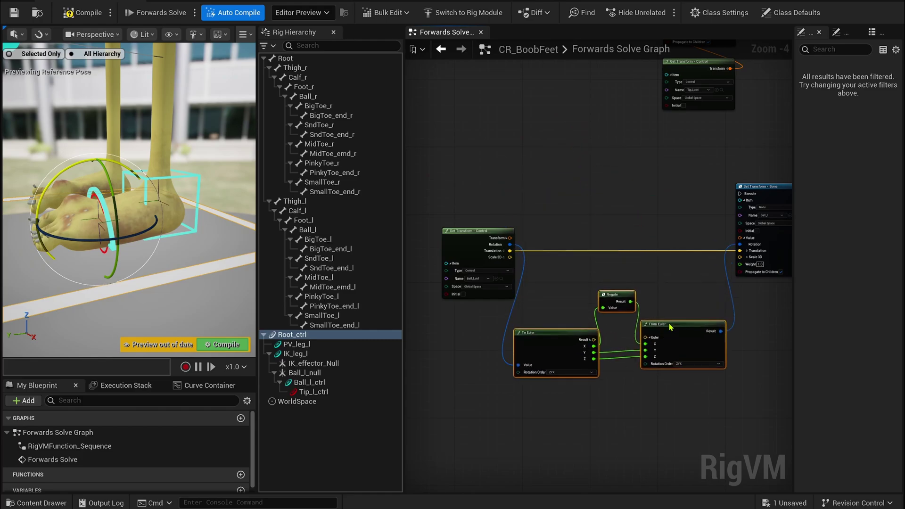
Connect the Sequence node's C output to Execute on the lower Ball_l Set Transform node and add a reroute point to bend the wire
right_drag(679, 209, 628, 375)
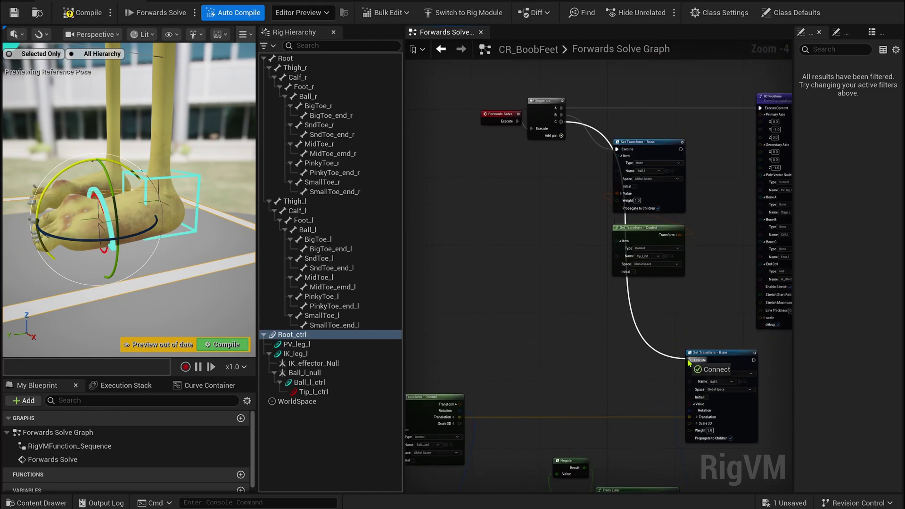
drag(689, 361, 689, 361)
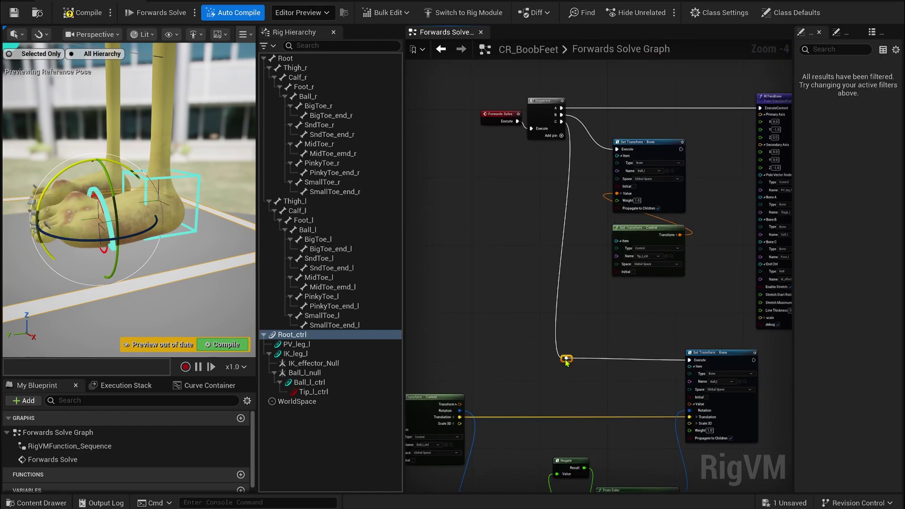
click(631, 324)
scroll(634, 321, down, 1)
right_drag(643, 313, 628, 171)
scroll(629, 171, up, 2)
scroll(541, 196, down, 1)
right_drag(499, 242, 589, 193)
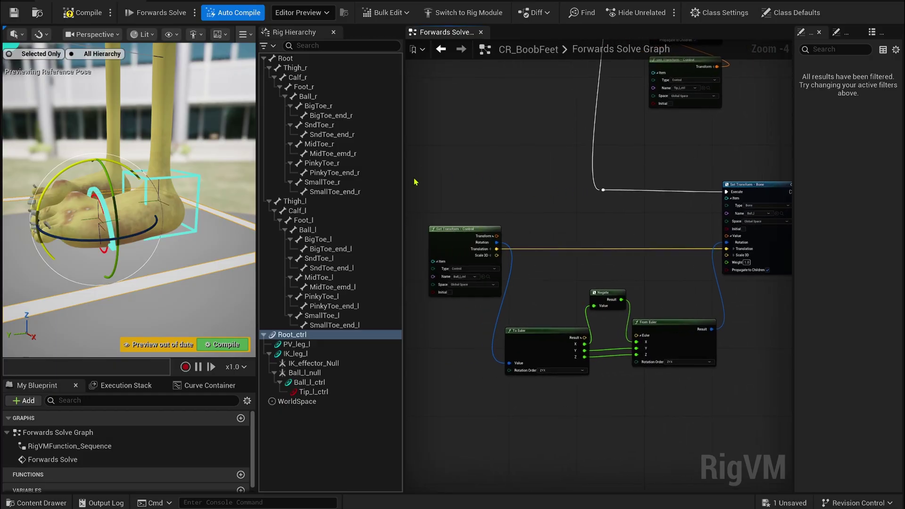
Widen the preview viewport, select Ball_l_ctrl for inspection, and compile the rig
drag(257, 212, 327, 212)
click(378, 383)
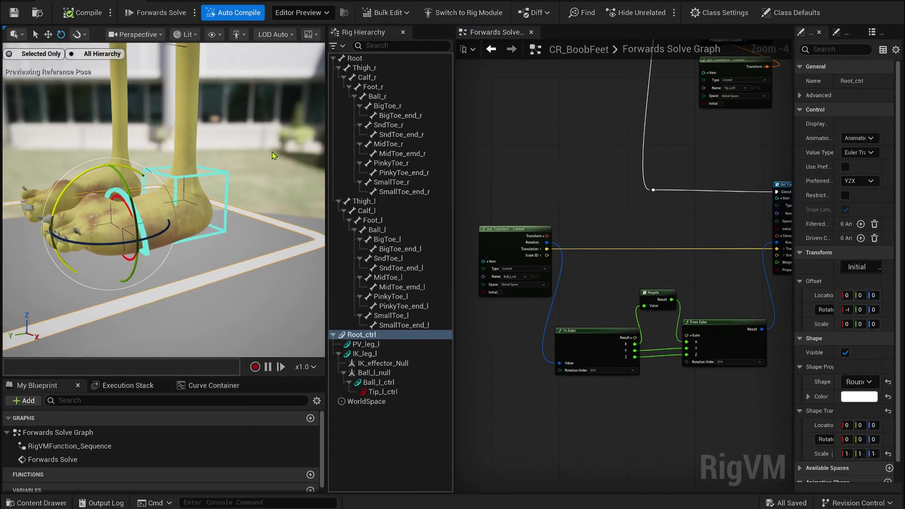
mouse_move(118, 182)
alt+mouse_down()
mouse_move(127, 196)
mouse_move(78, 206)
mouse_move(128, 196)
mouse_move(97, 213)
mouse_move(130, 192)
alt+mouse_up()
click(87, 13)
Set the Weight of the lower Ball_l Set Transform node to 0.5, and compile and save the rig
right_drag(750, 276, 576, 264)
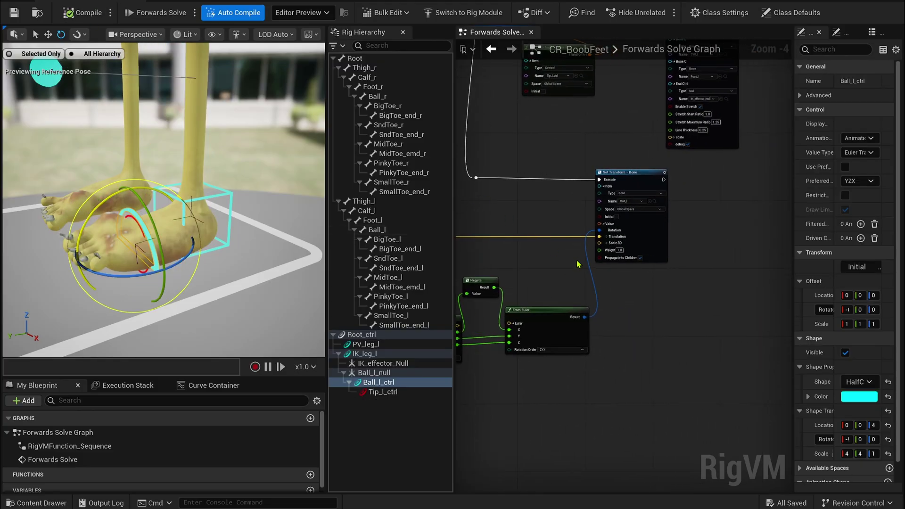
scroll(613, 234, up, 3)
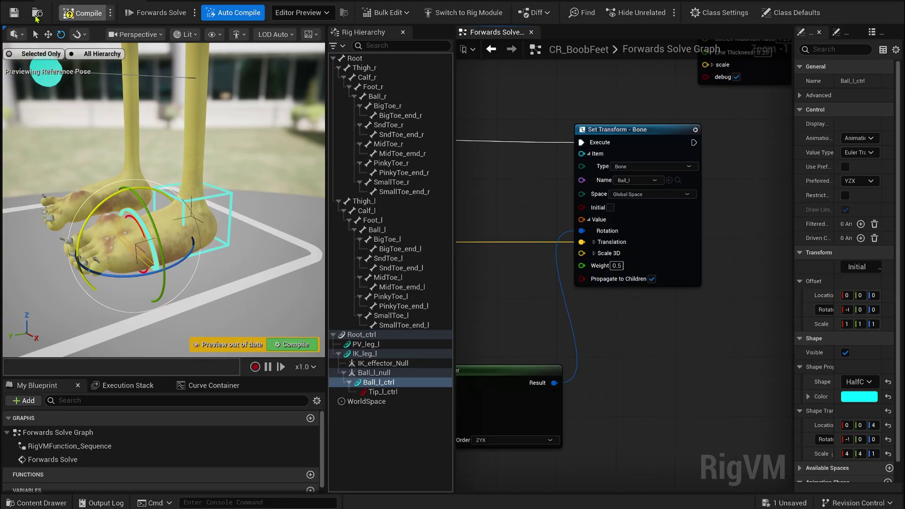
click(15, 13)
Test the left foot by rotating Ball_l_ctrl to lift the heel and moving IK_leg_l around
drag(114, 191, 76, 220)
click(196, 212)
right_drag(196, 212, 151, 202)
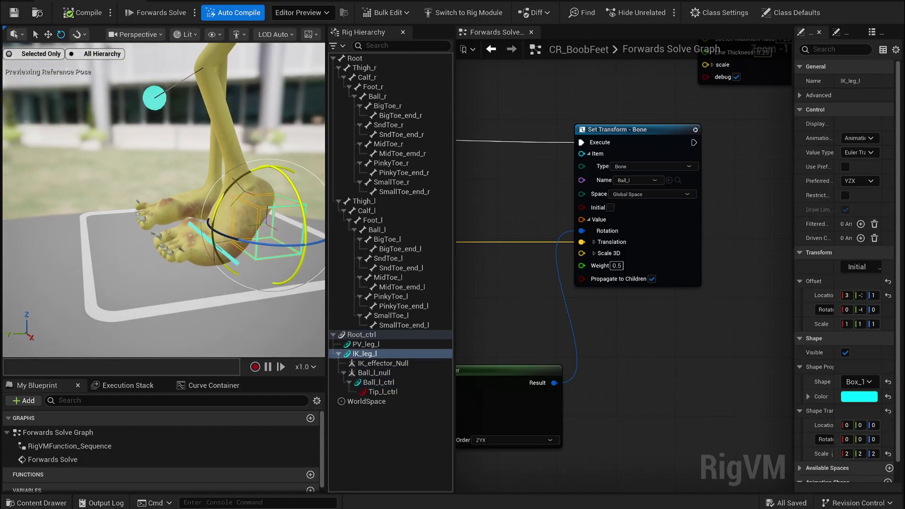
key(w)
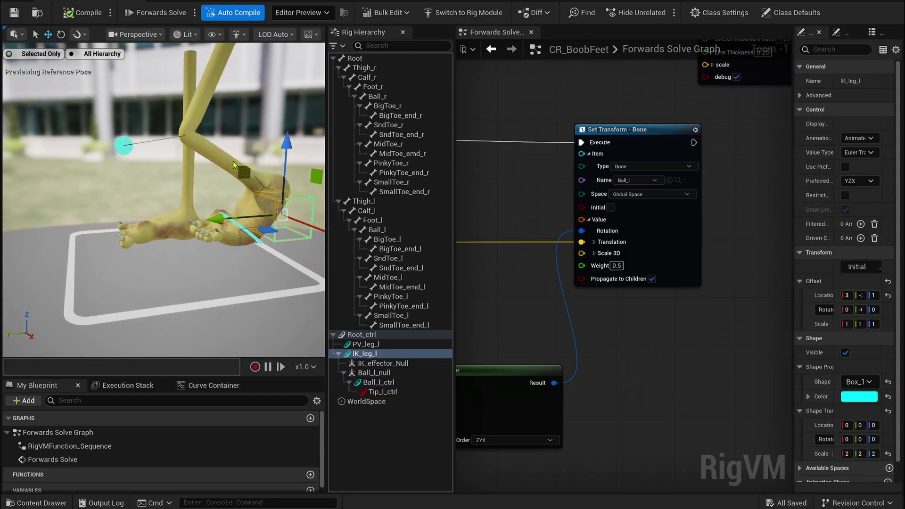
drag(233, 163, 149, 177)
drag(158, 248, 135, 225)
Rotate Ball_l_ctrl around several axes to test how the raised left foot pivots on its ball
click(193, 247)
key(e)
alt+drag(135, 224, 196, 234)
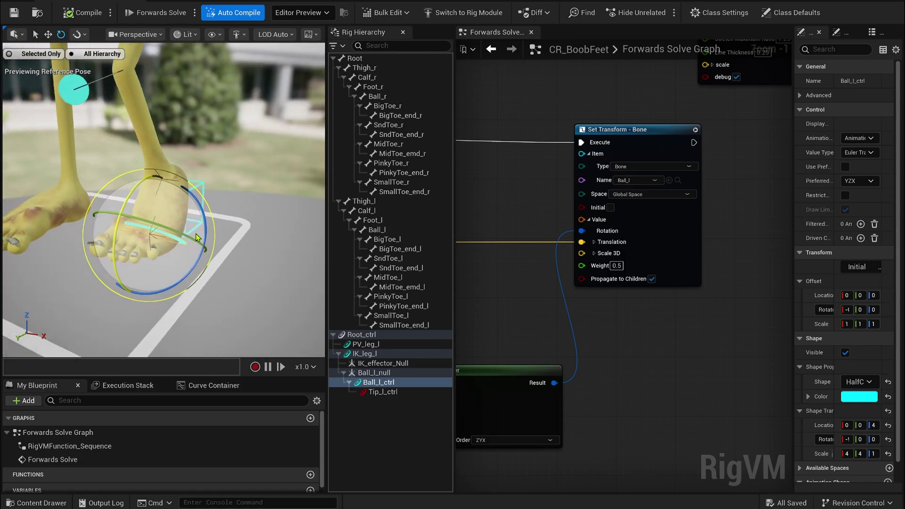
drag(194, 280, 200, 276)
drag(132, 212, 153, 210)
mouse_move(153, 231)
mouse_down()
mouse_move(150, 243)
mouse_move(156, 224)
mouse_move(153, 232)
mouse_up()
Test moving PV_leg_l and IK_leg_l with the heel raised, and recompile the rig to reset the pose
click(109, 131)
key(w)
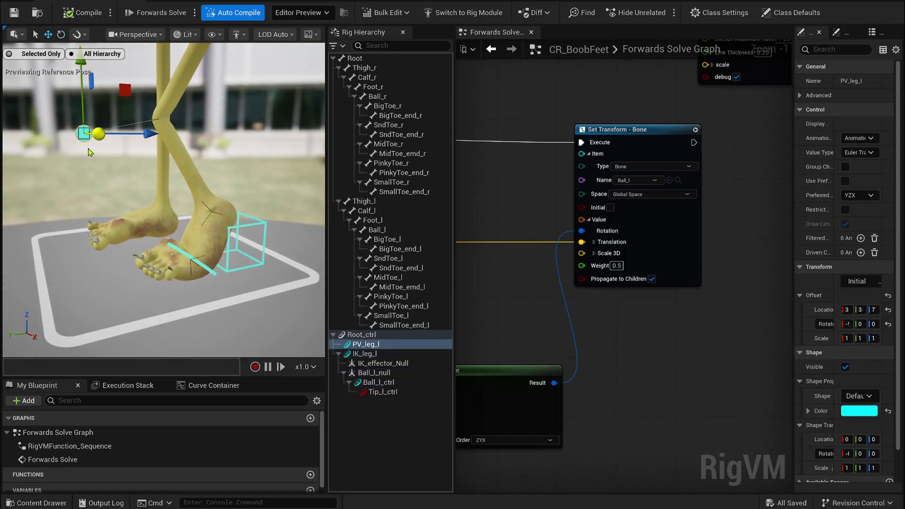
drag(157, 142, 118, 143)
click(231, 228)
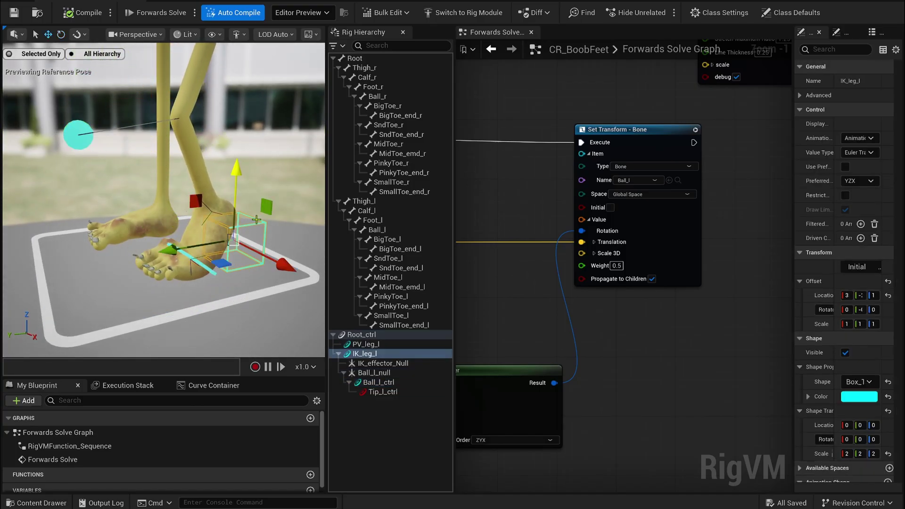
drag(193, 205, 93, 218)
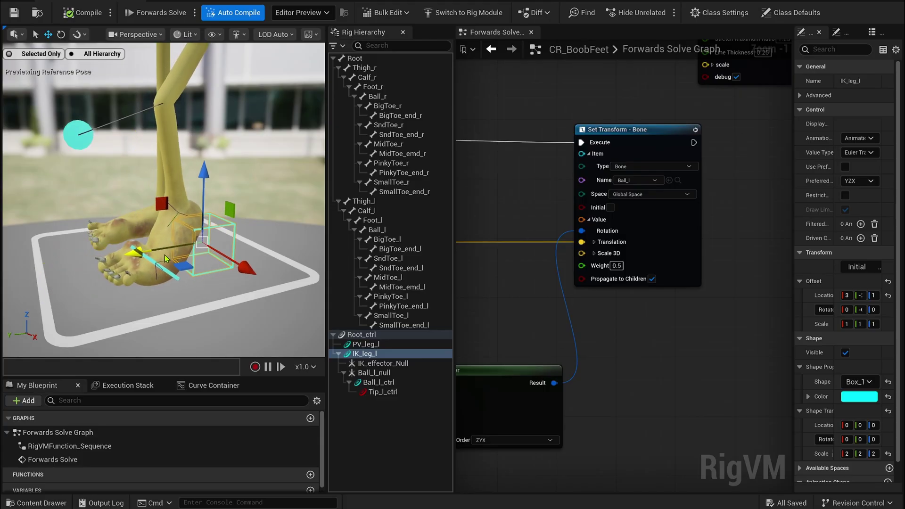
click(84, 13)
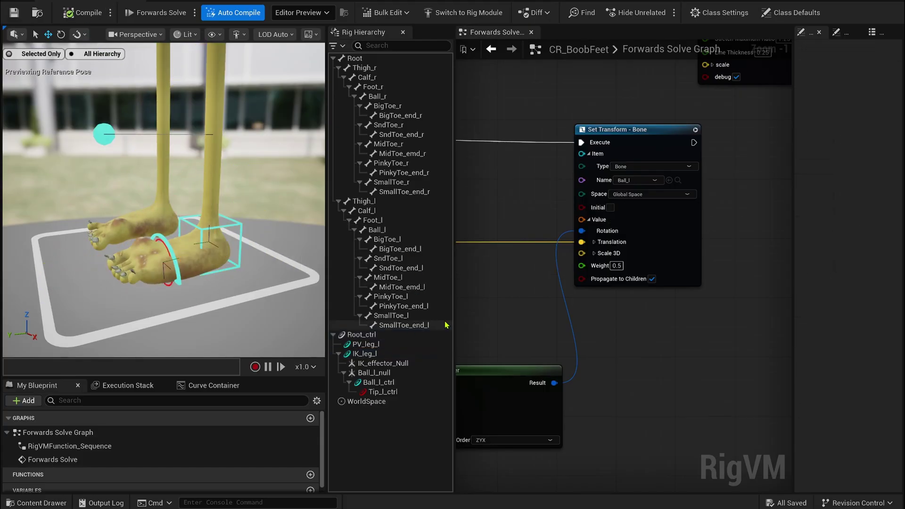
Switch to the LS_Anim001 level sequence and move Root_ctrl vertically to test both legs' IK
scroll(651, 311, down, 6)
drag(650, 240, 700, 244)
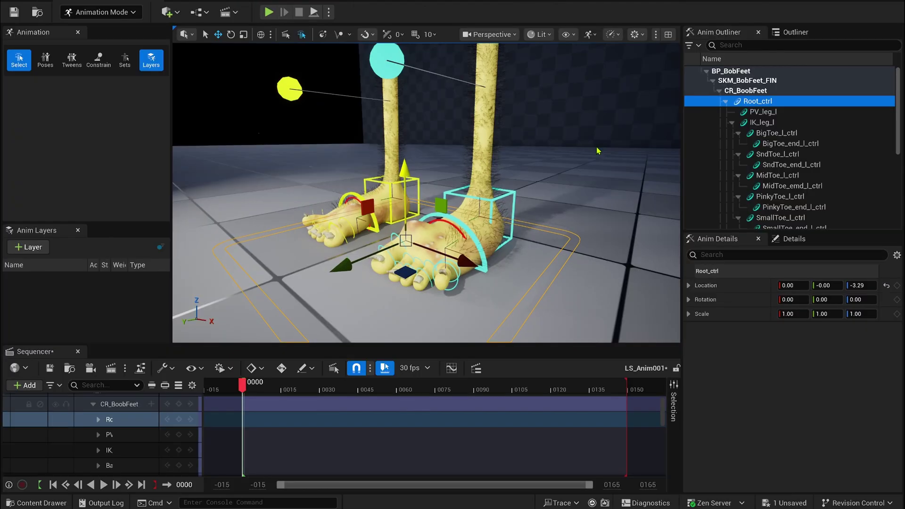
drag(597, 128, 598, 138)
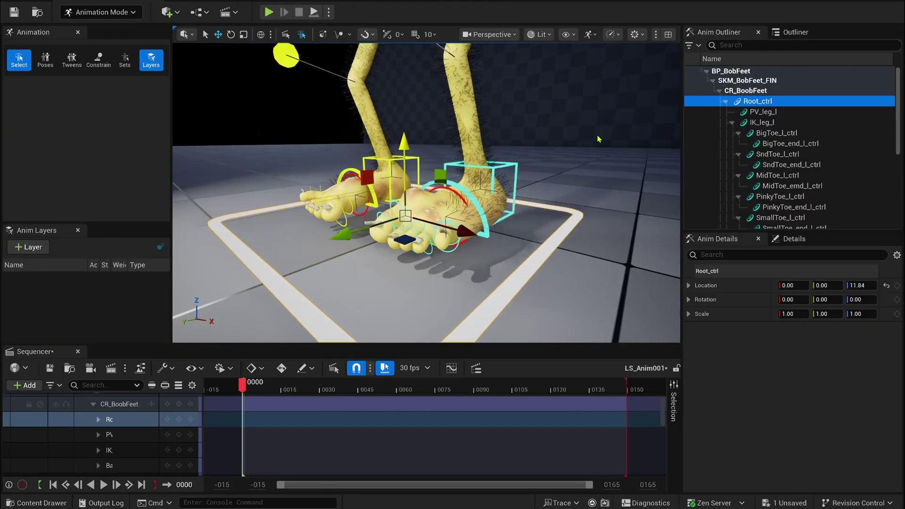
Rotate Ball_r_ctrl to about 40° around X to lift the right heel, and select Ball_l_ctrl for rotation
key(e)
mouse_move(407, 208)
mouse_down()
mouse_move(424, 210)
mouse_move(410, 189)
mouse_move(417, 208)
mouse_up()
click(348, 170)
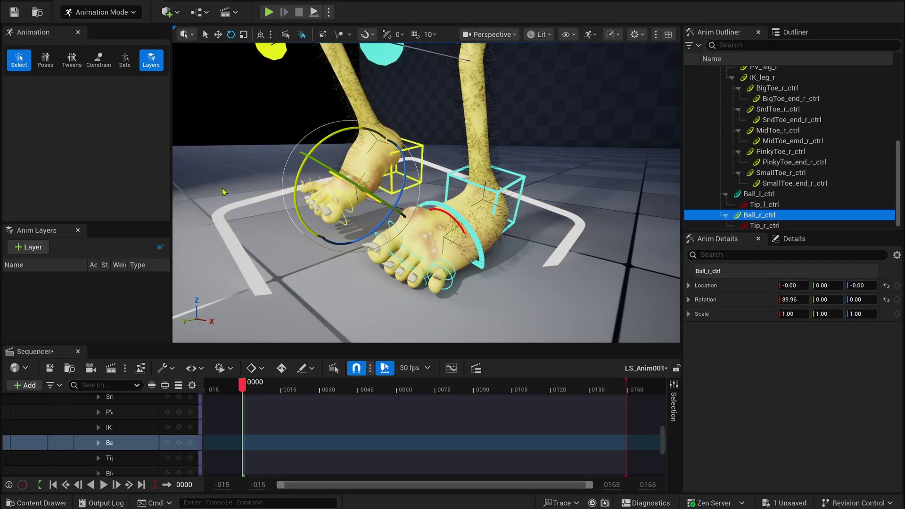
click(454, 215)
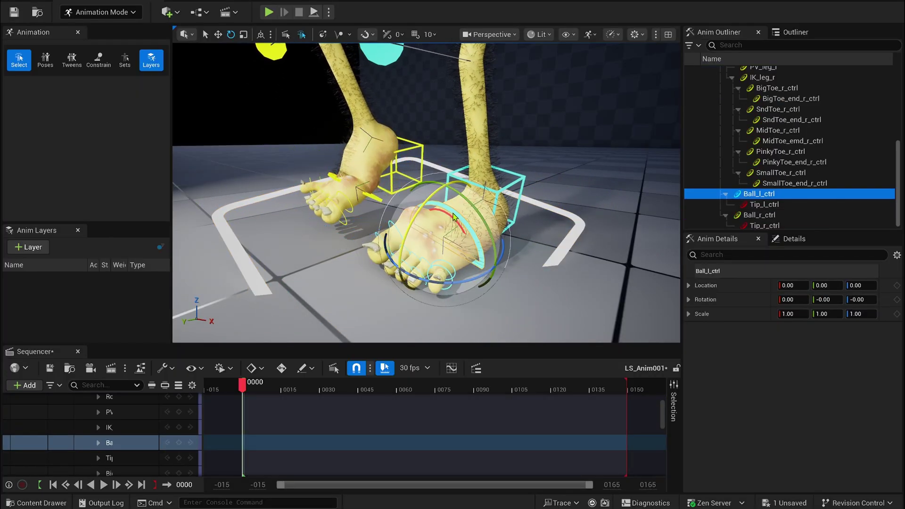